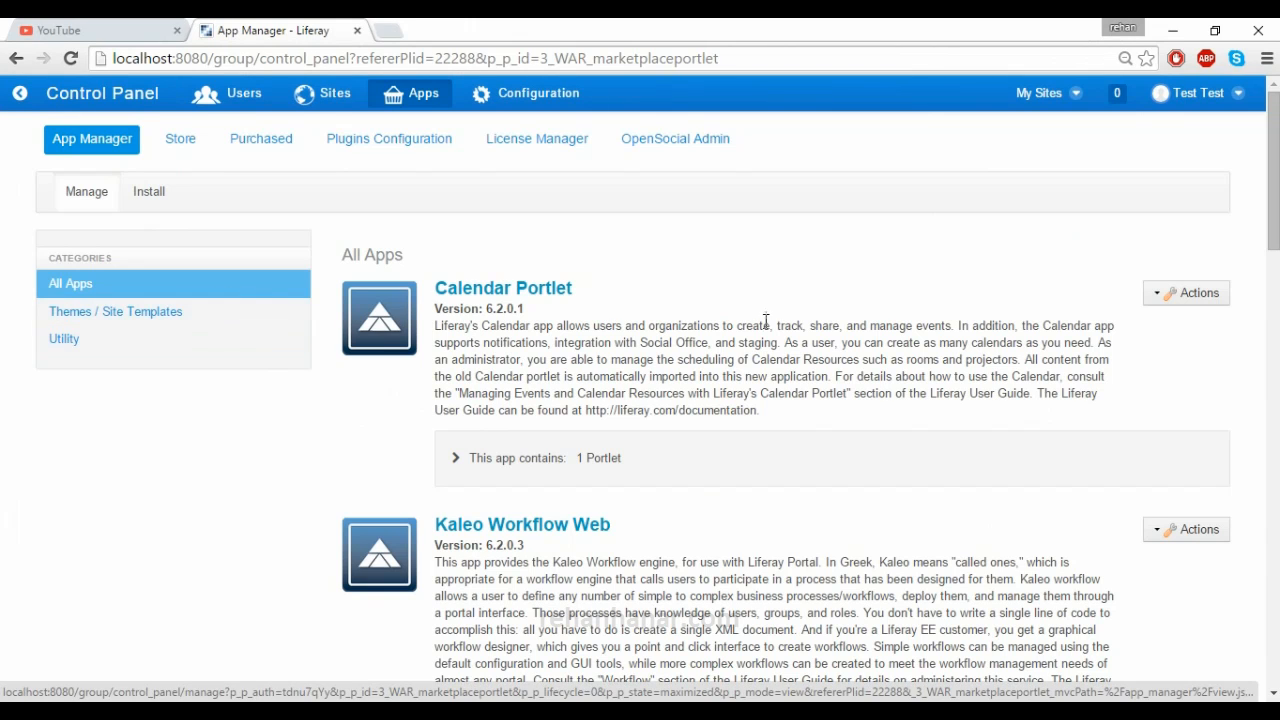
Step: Browse the installed apps in the Themes / Site Templates and Utility categories
{"action": "left_click", "coordinate": [1167, 294]}
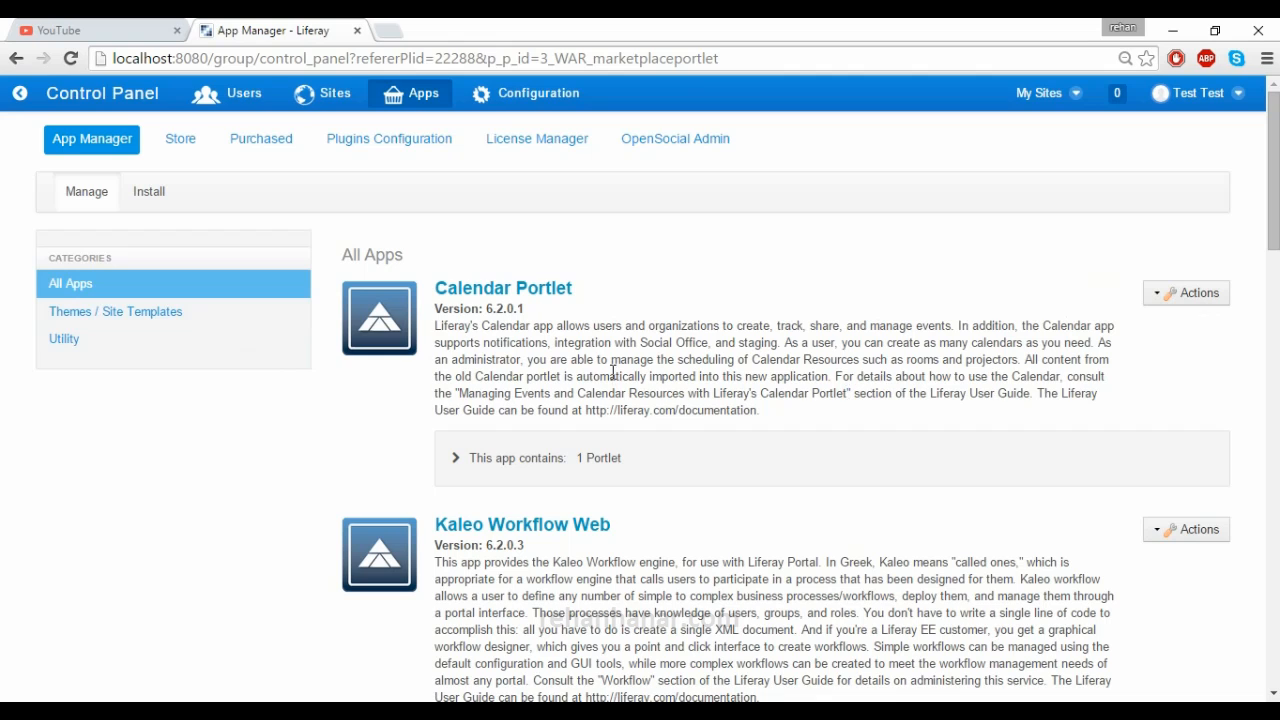
{"action": "left_click", "coordinate": [126, 314]}
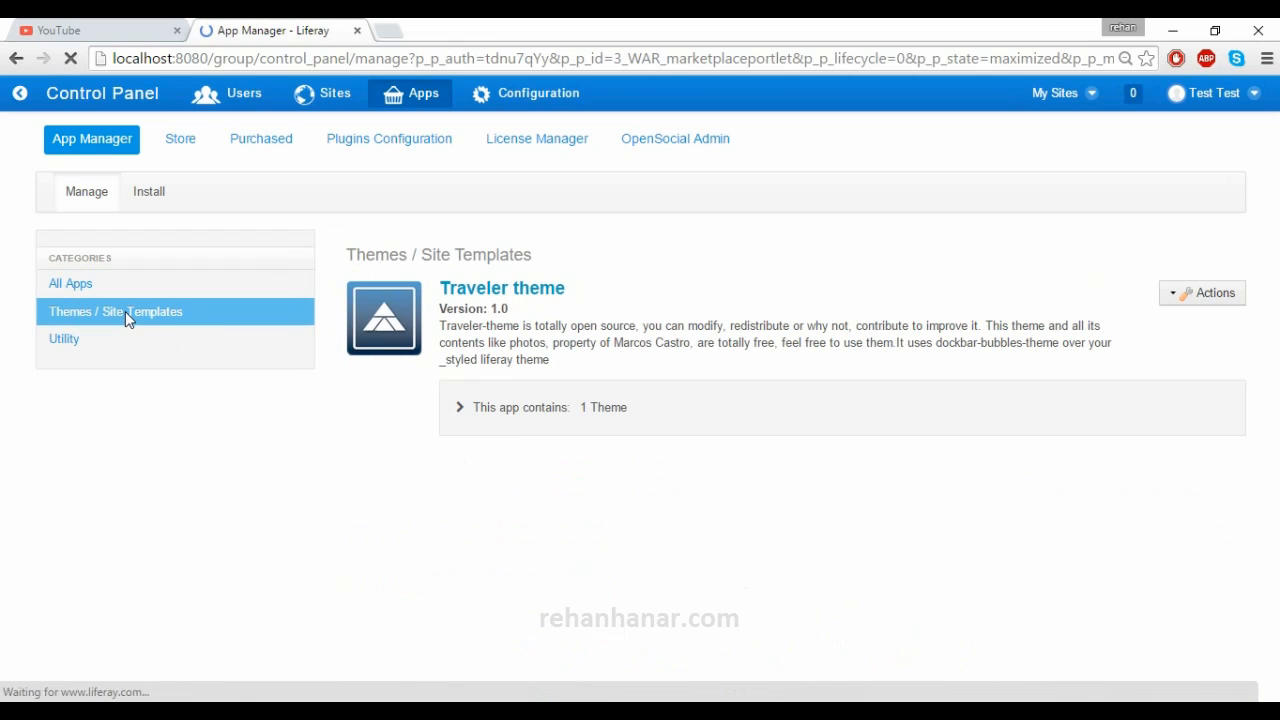
{"action": "left_click", "coordinate": [150, 350]}
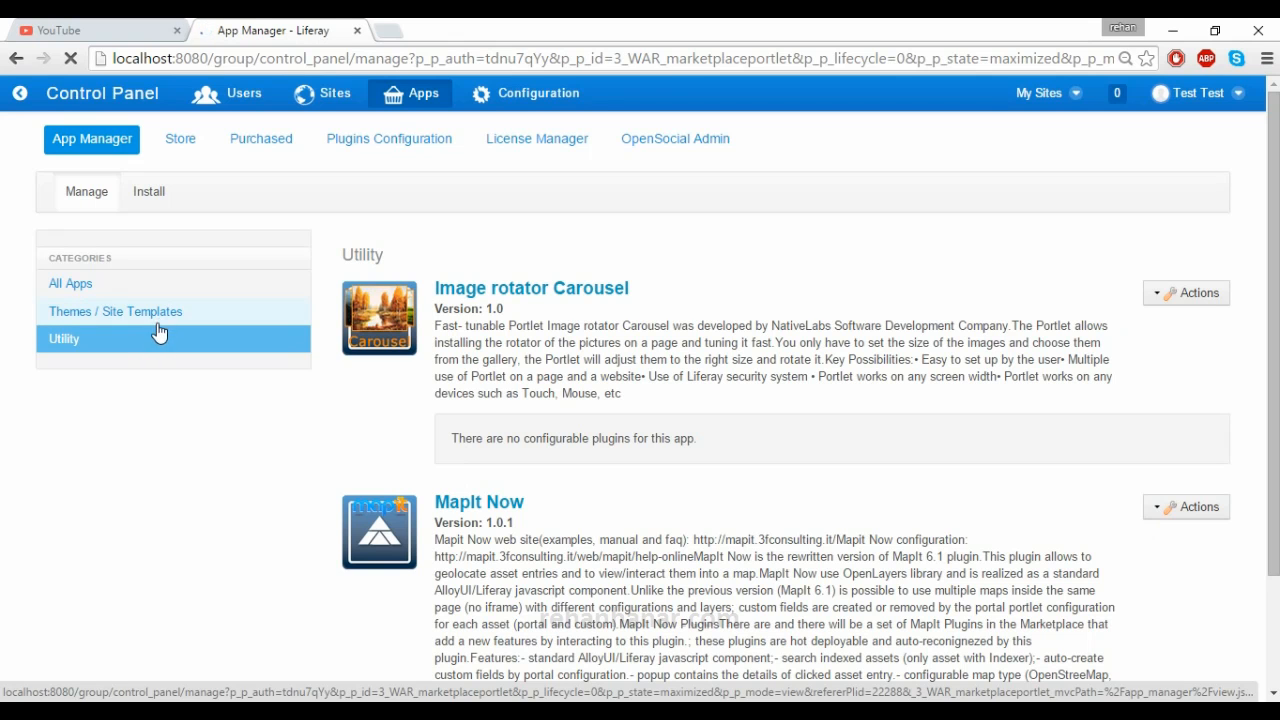
{"action": "scroll", "coordinate": [139, 440], "scroll_direction": "down", "scroll_amount": 3}
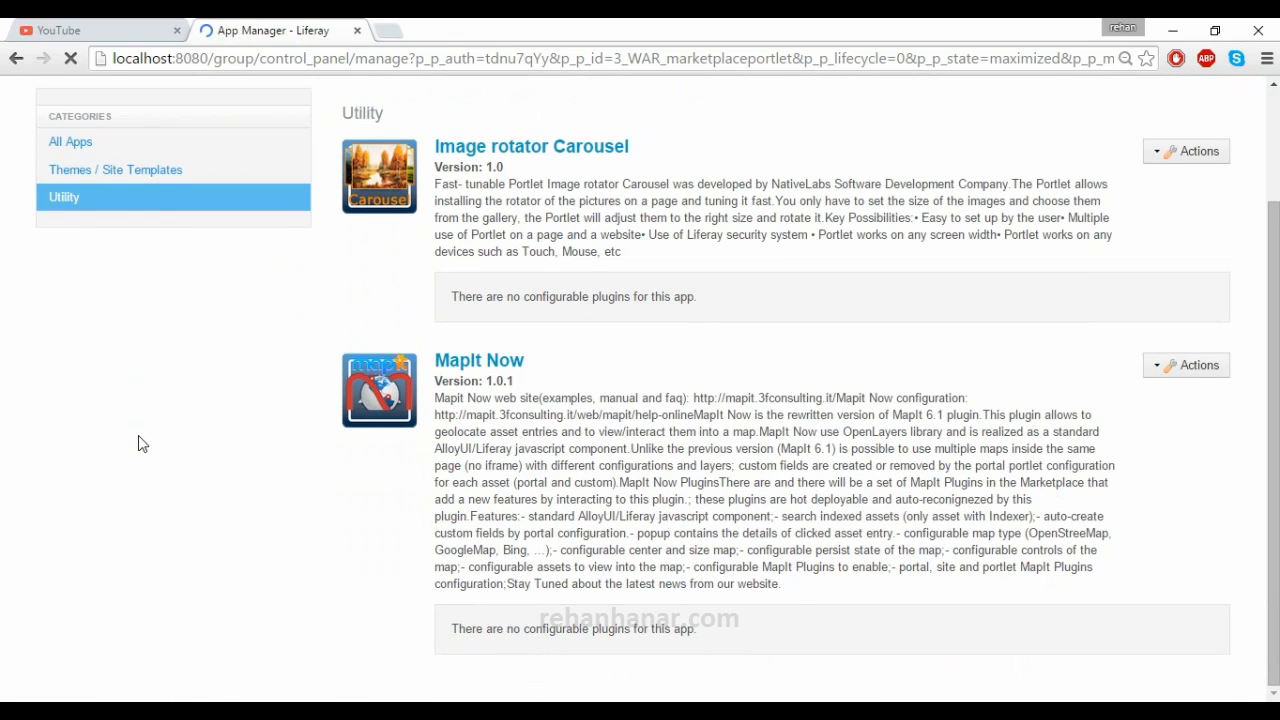
{"action": "scroll", "coordinate": [139, 444], "scroll_direction": "up", "scroll_amount": 3}
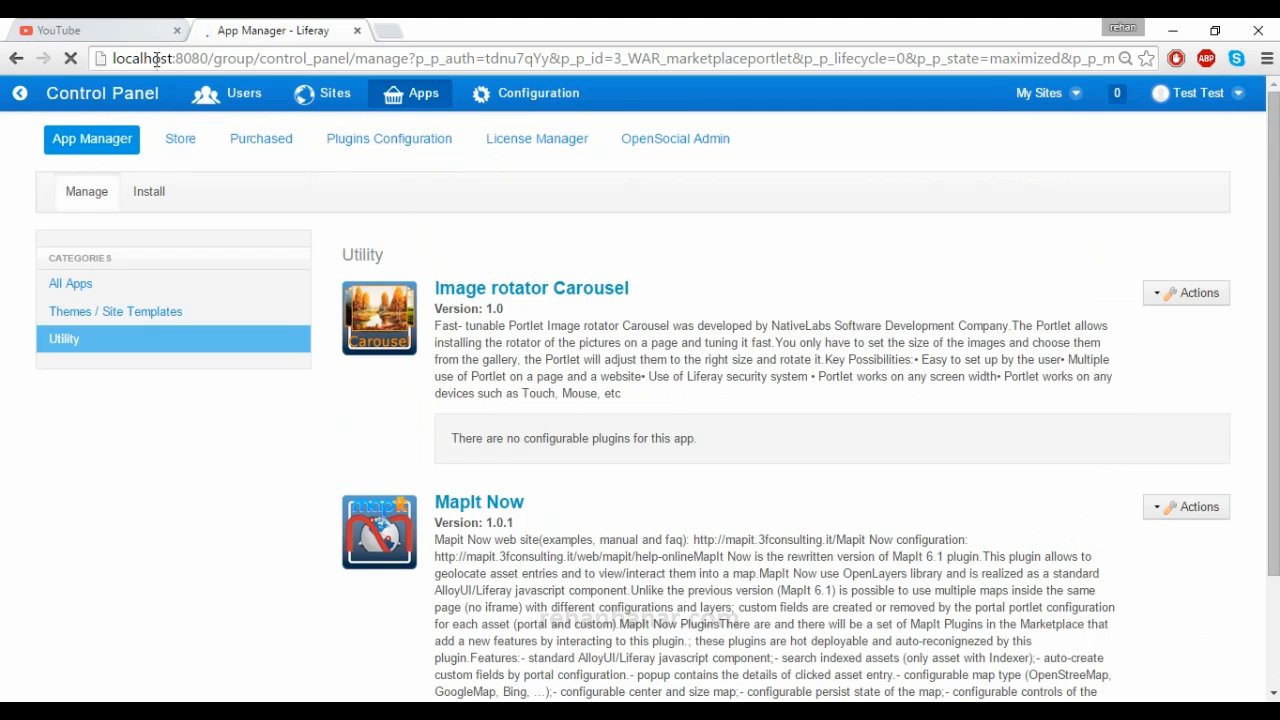
Step: Open the app installation page and examine its LPKG or WAR file upload option
{"action": "left_click", "coordinate": [147, 189]}
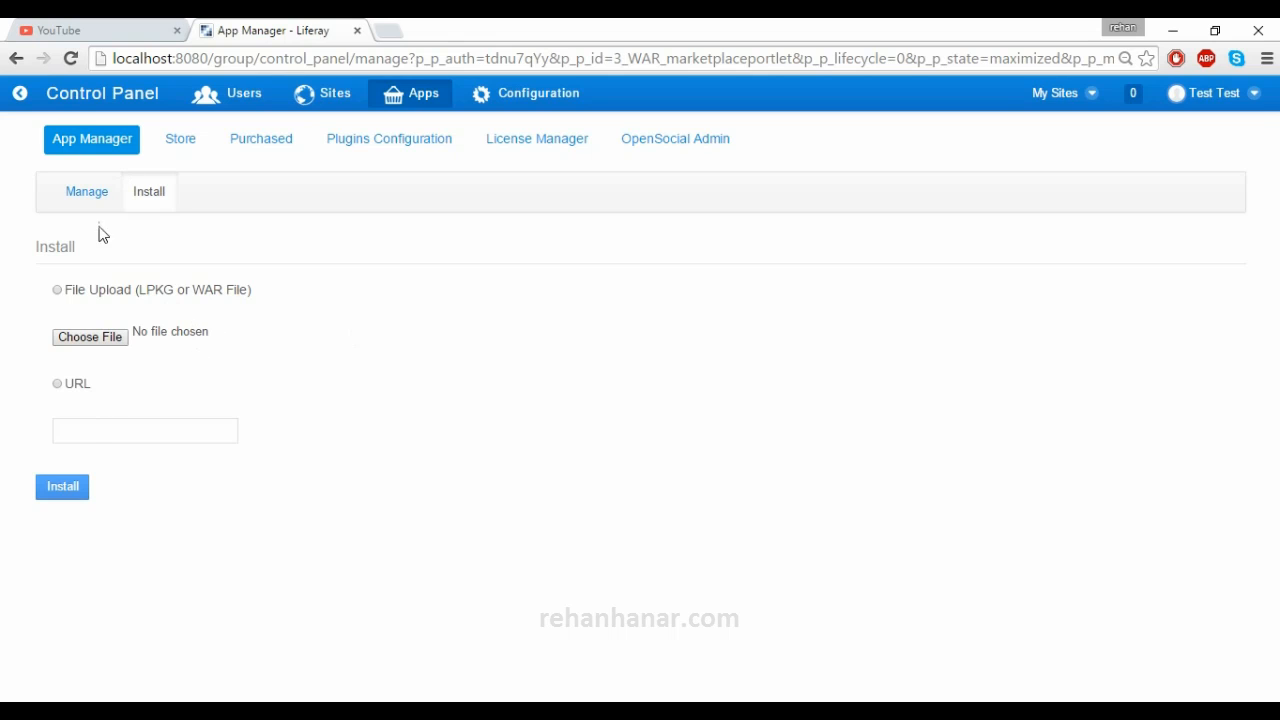
{"action": "left_click", "coordinate": [74, 289]}
{"action": "left_click", "coordinate": [89, 337]}
Step: Open the Marketplace store and search its apps for "image"
{"action": "left_click", "coordinate": [174, 142]}
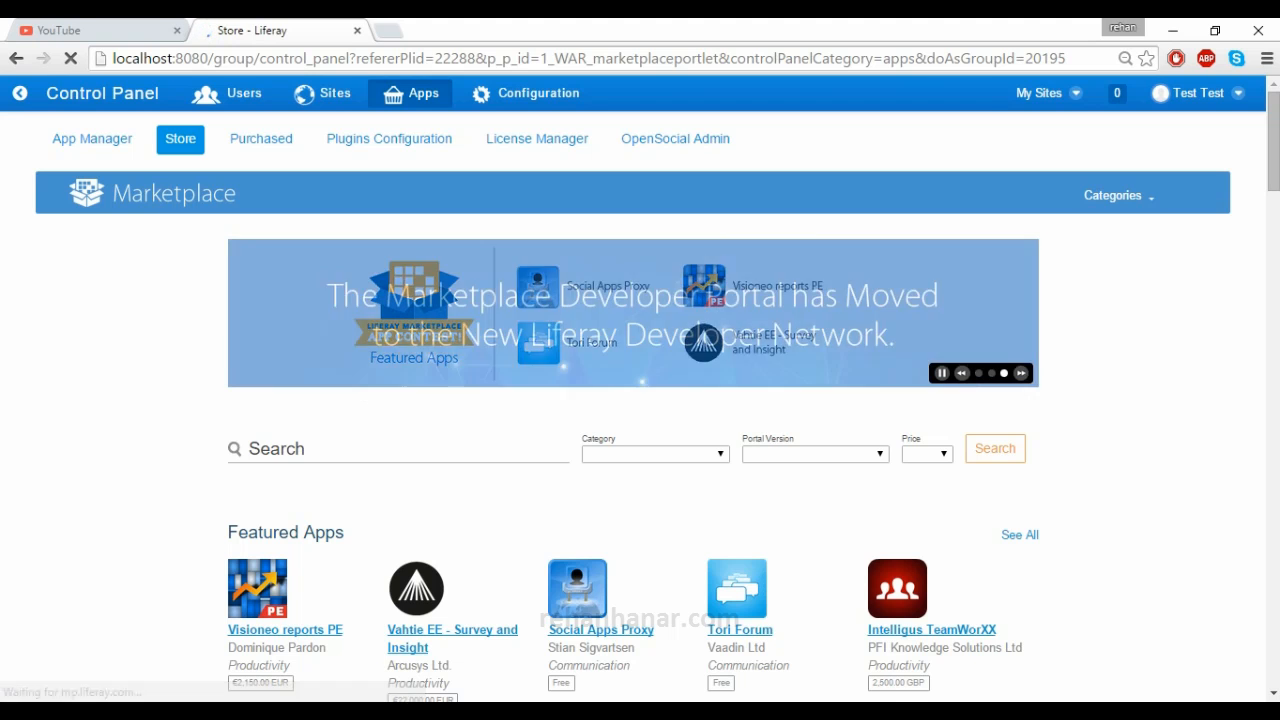
{"action": "scroll", "coordinate": [420, 565], "scroll_direction": "down", "scroll_amount": 4}
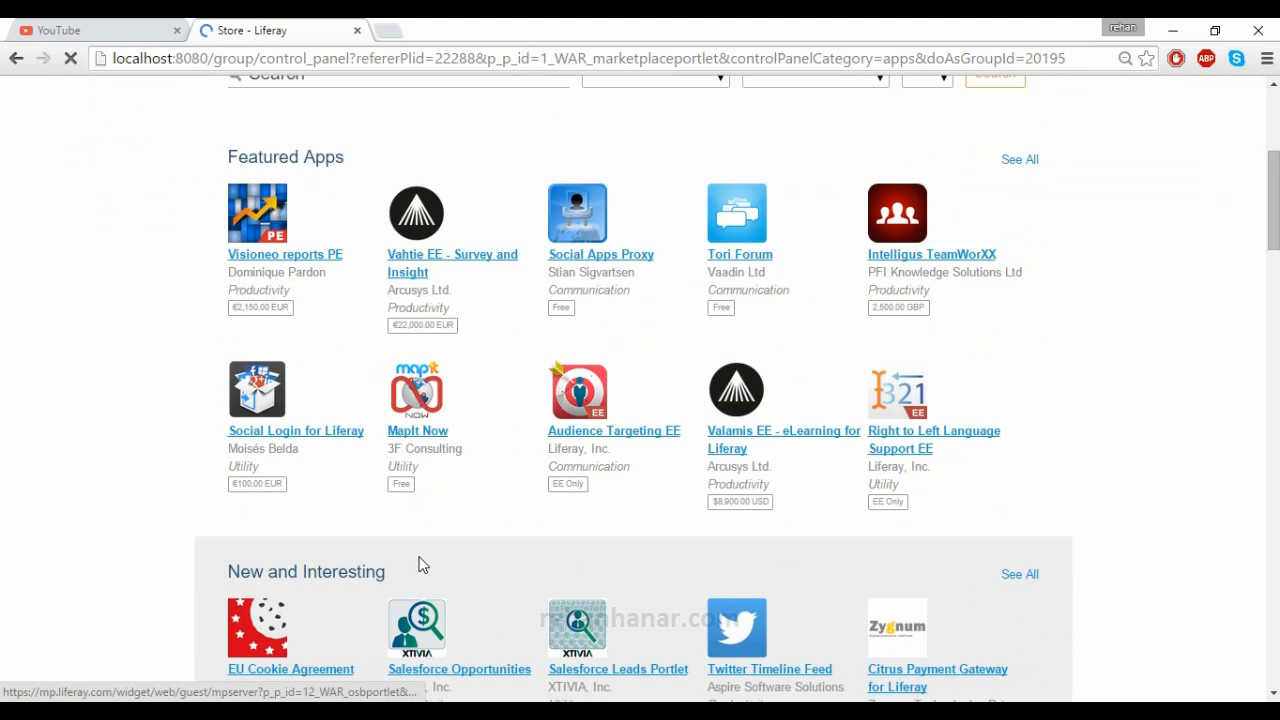
{"action": "scroll", "coordinate": [420, 565], "scroll_direction": "up", "scroll_amount": 4}
{"action": "left_click", "coordinate": [370, 447]}
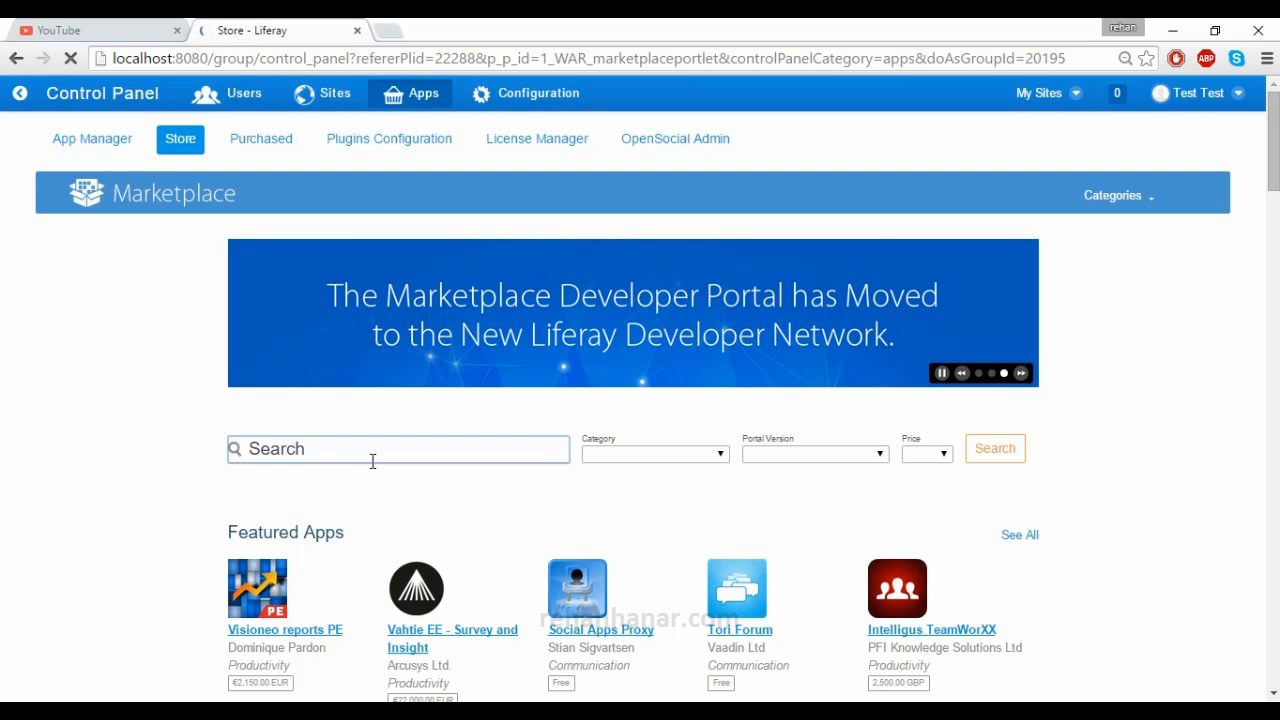
{"action": "type", "text": "image"}
{"action": "key", "text": "Return"}
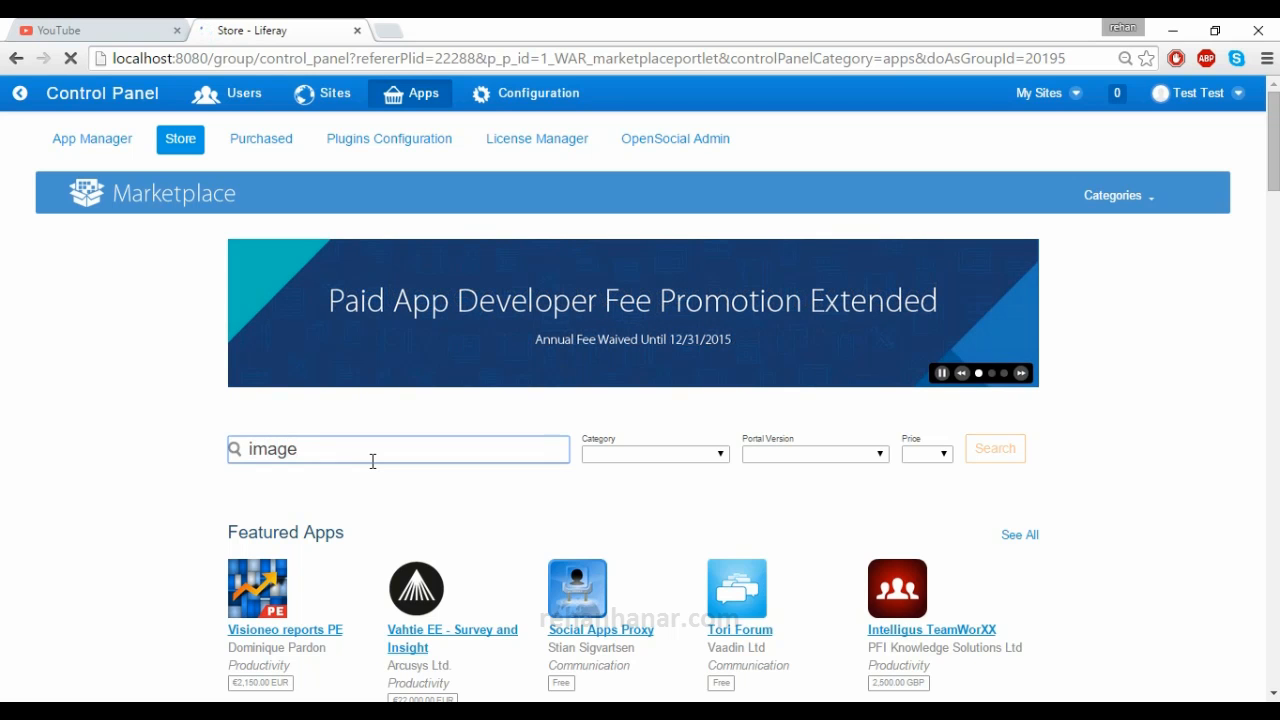
{"action": "left_click", "coordinate": [363, 460]}
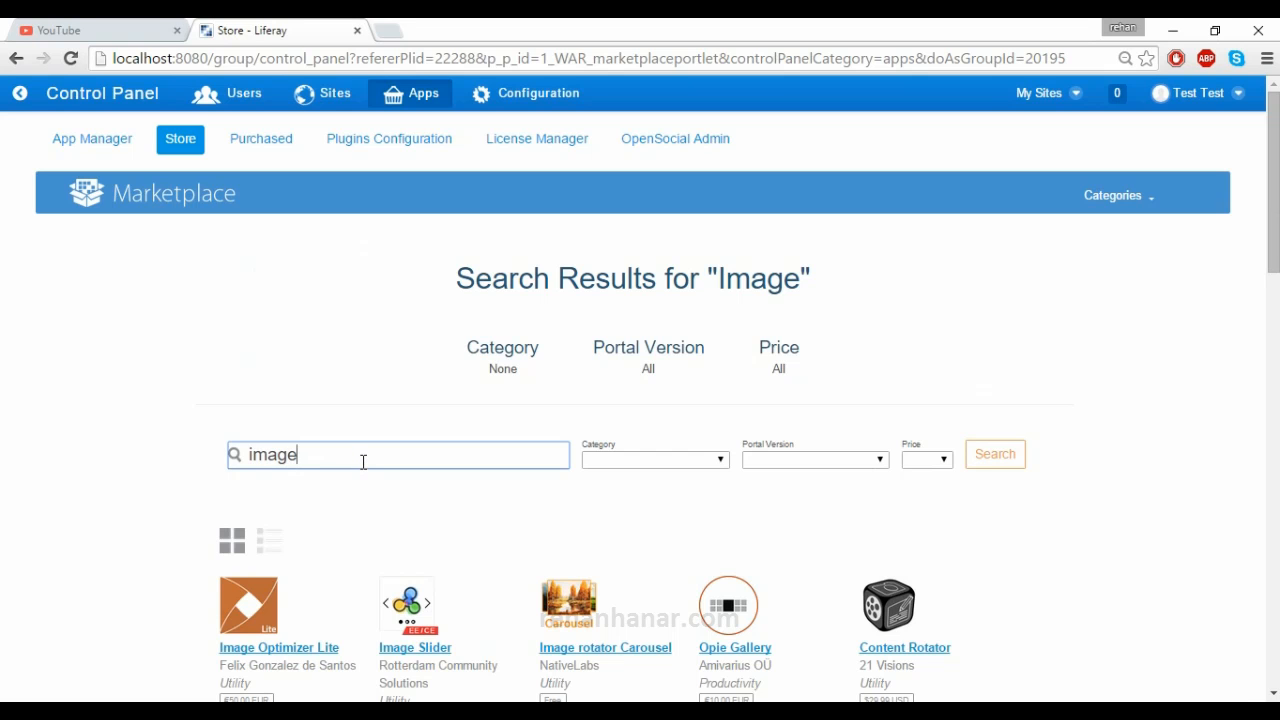
{"action": "scroll", "coordinate": [363, 461], "scroll_direction": "down", "scroll_amount": 2}
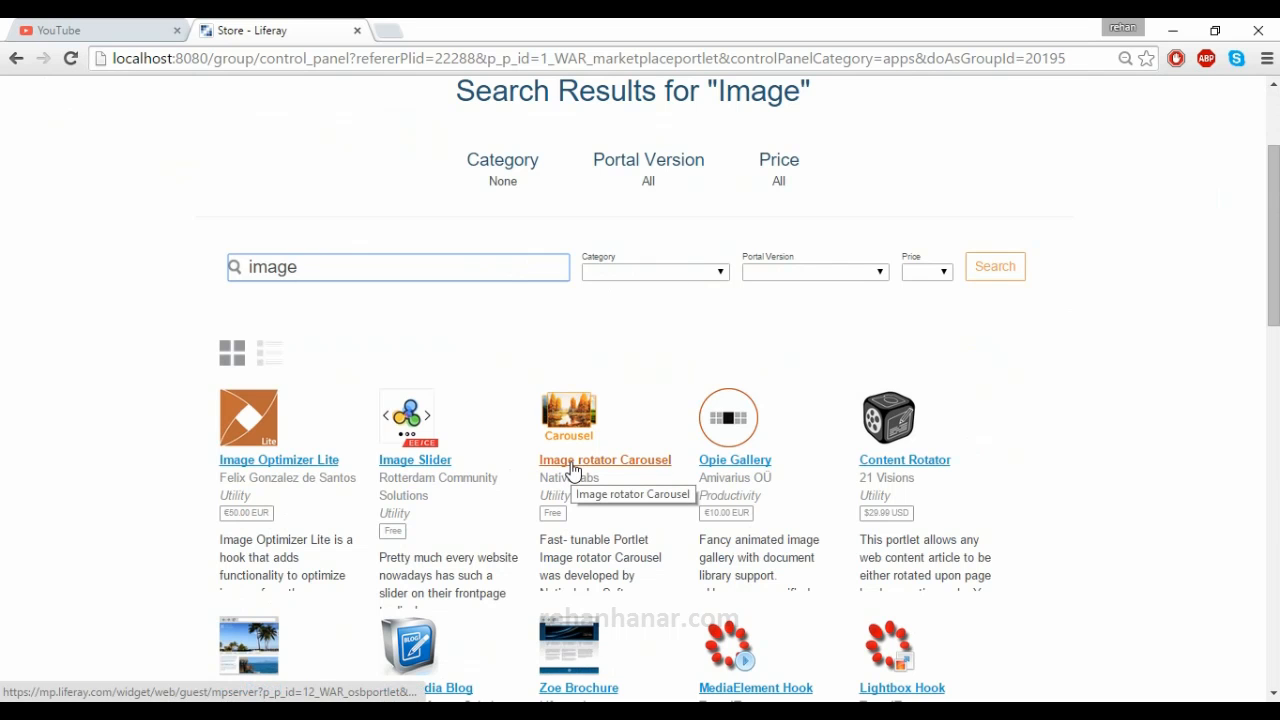
Step: Purchase the free Image rotator Carousel app for the For Personal Use Only project, accepting the license agreement and terms of service
{"action": "left_click", "coordinate": [560, 525]}
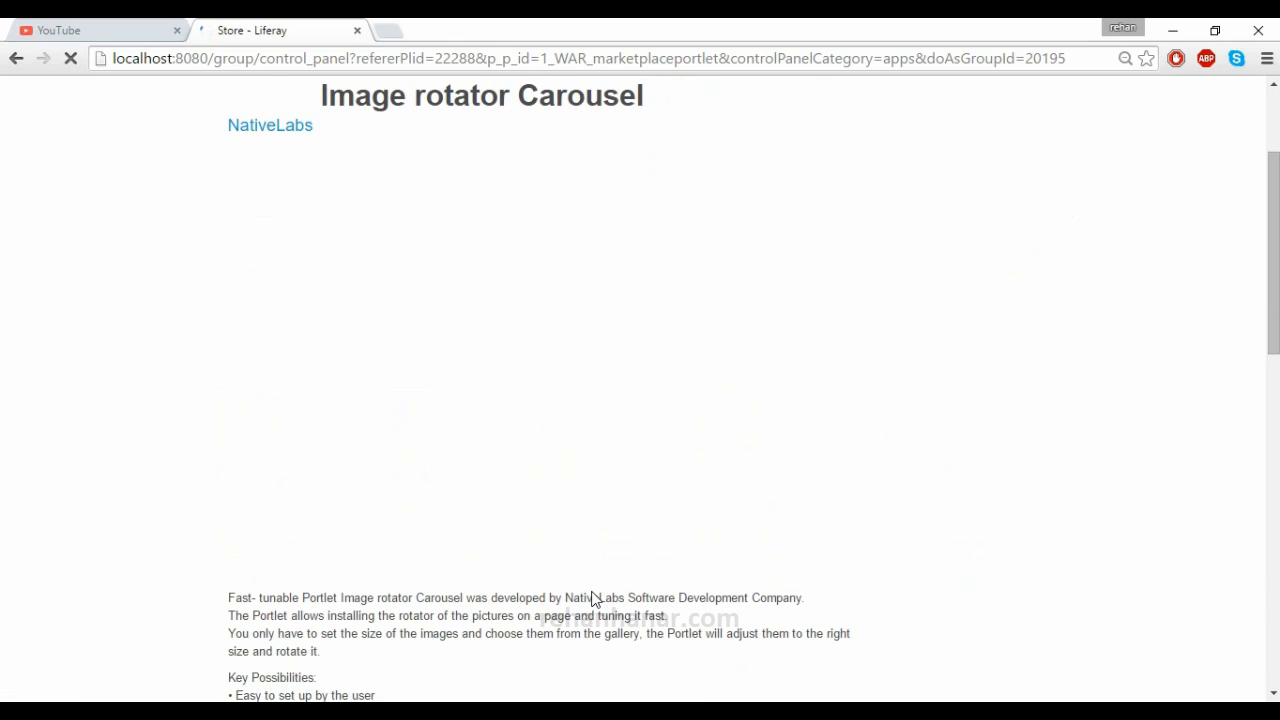
{"action": "scroll", "coordinate": [489, 346], "scroll_direction": "down", "scroll_amount": 7}
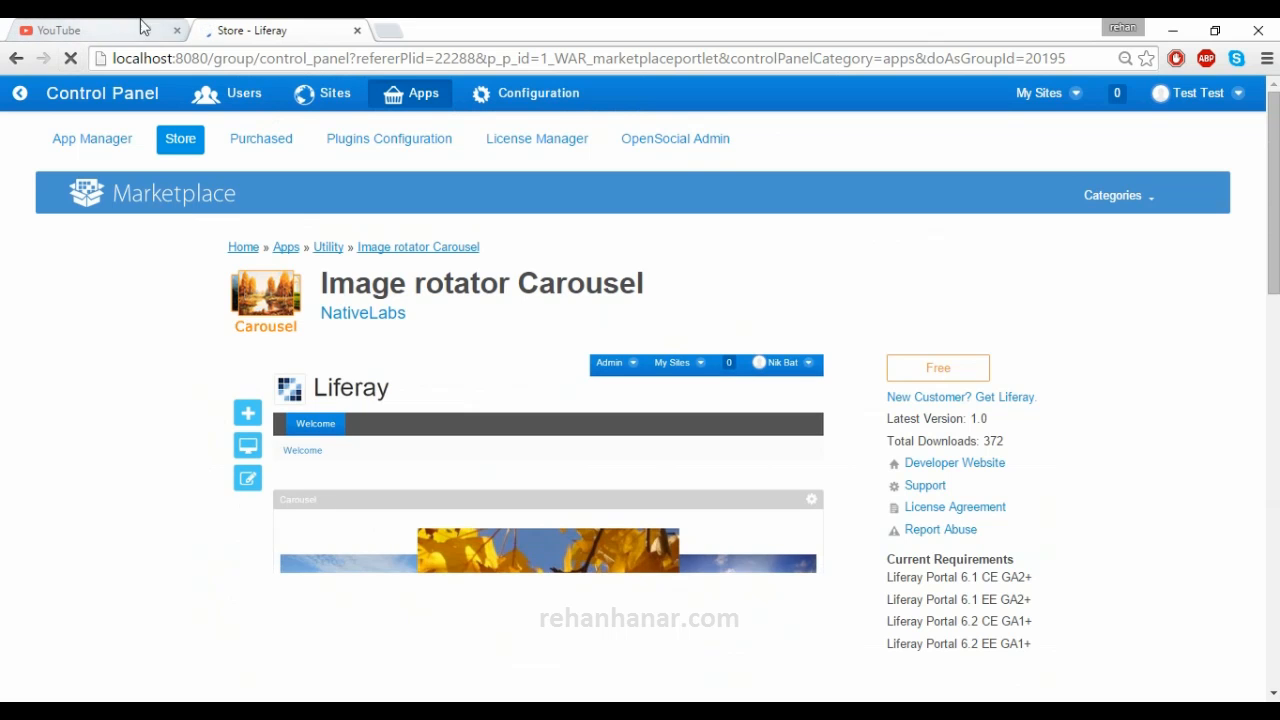
{"action": "left_click", "coordinate": [955, 378]}
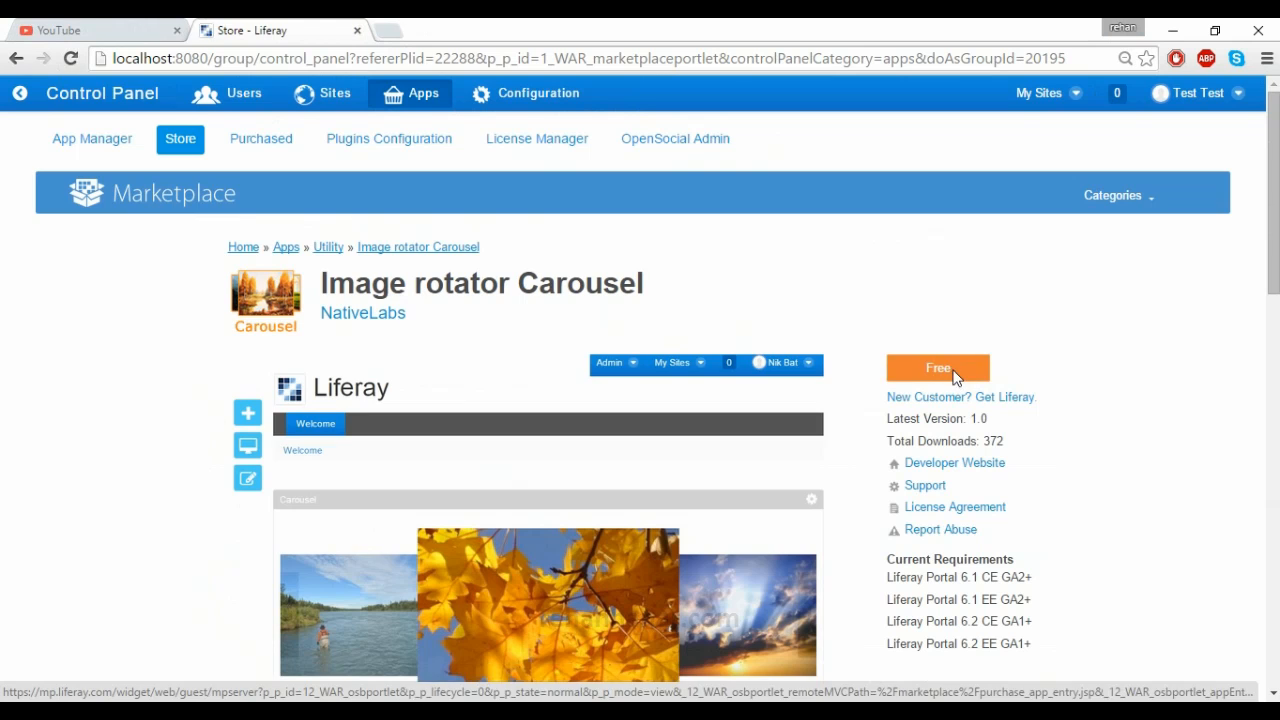
{"action": "scroll", "coordinate": [957, 377], "scroll_direction": "down", "scroll_amount": 2}
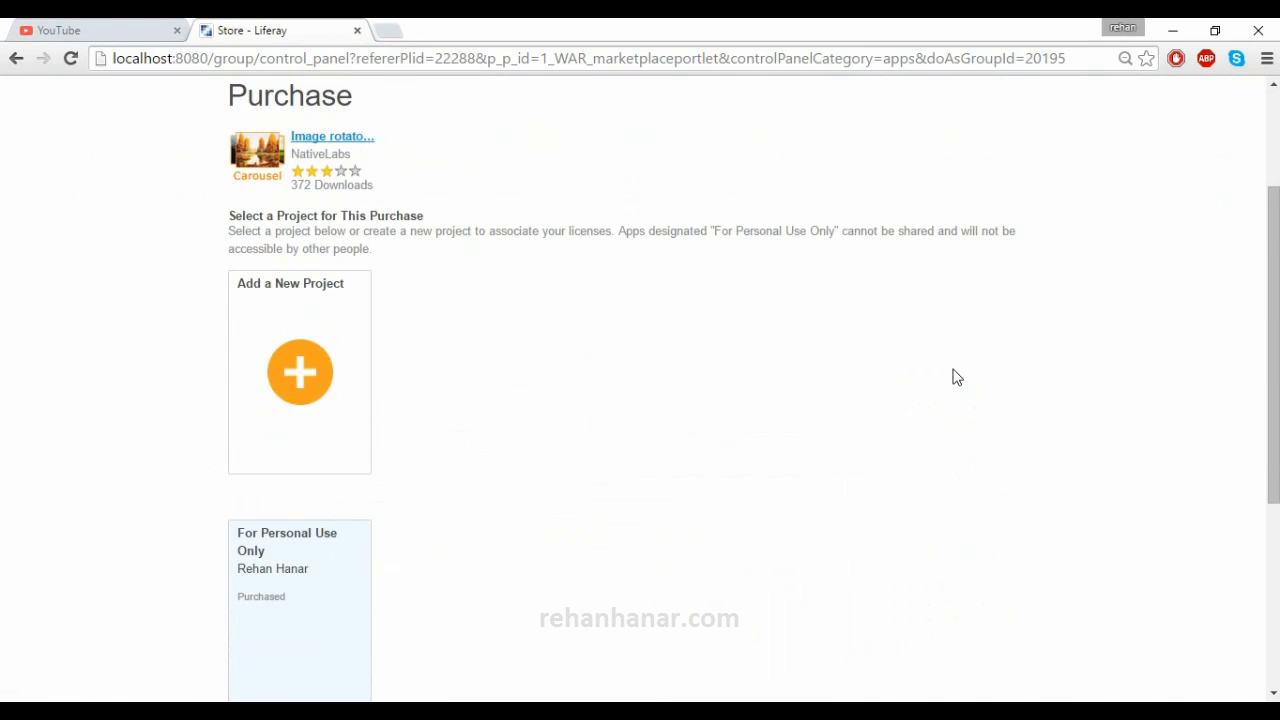
{"action": "scroll", "coordinate": [383, 477], "scroll_direction": "down", "scroll_amount": 3}
{"action": "left_click", "coordinate": [339, 483]}
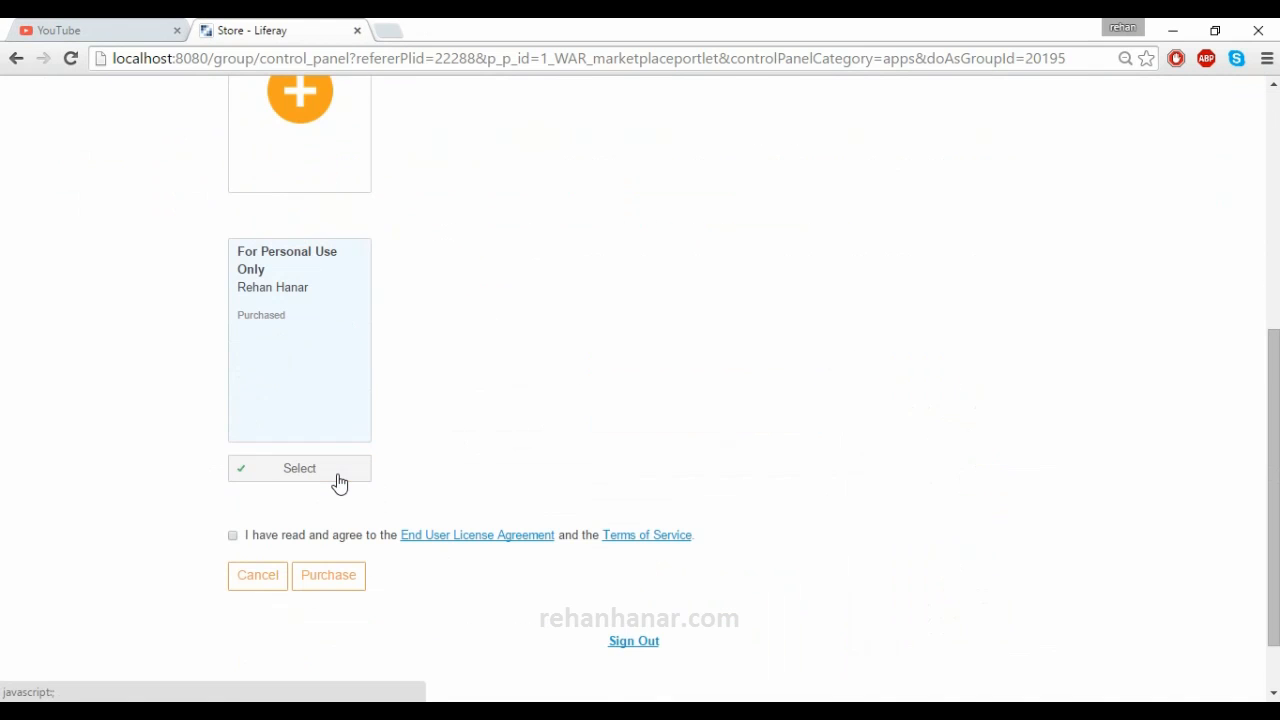
{"action": "left_click", "coordinate": [233, 537]}
{"action": "left_click", "coordinate": [320, 578]}
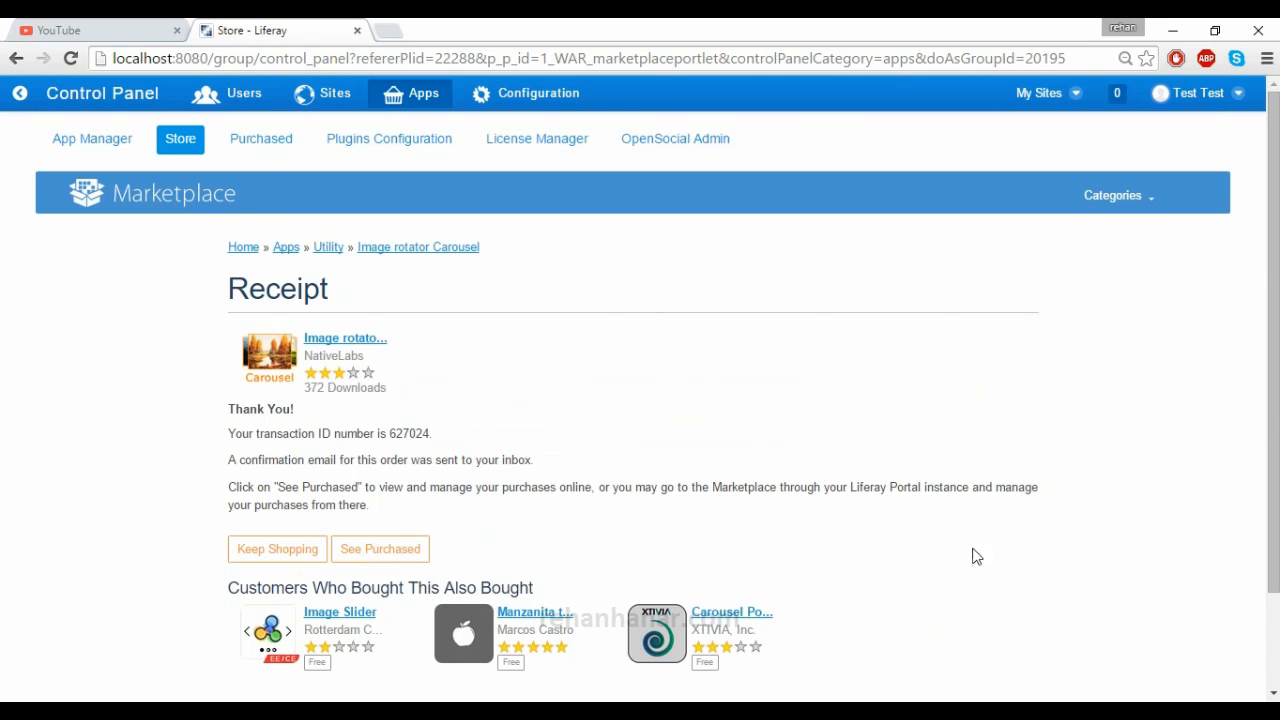
Step: Go to the purchased apps and start installing Image rotator Carousel and MapIt Now
{"action": "scroll", "coordinate": [325, 347], "scroll_direction": "down", "scroll_amount": 2}
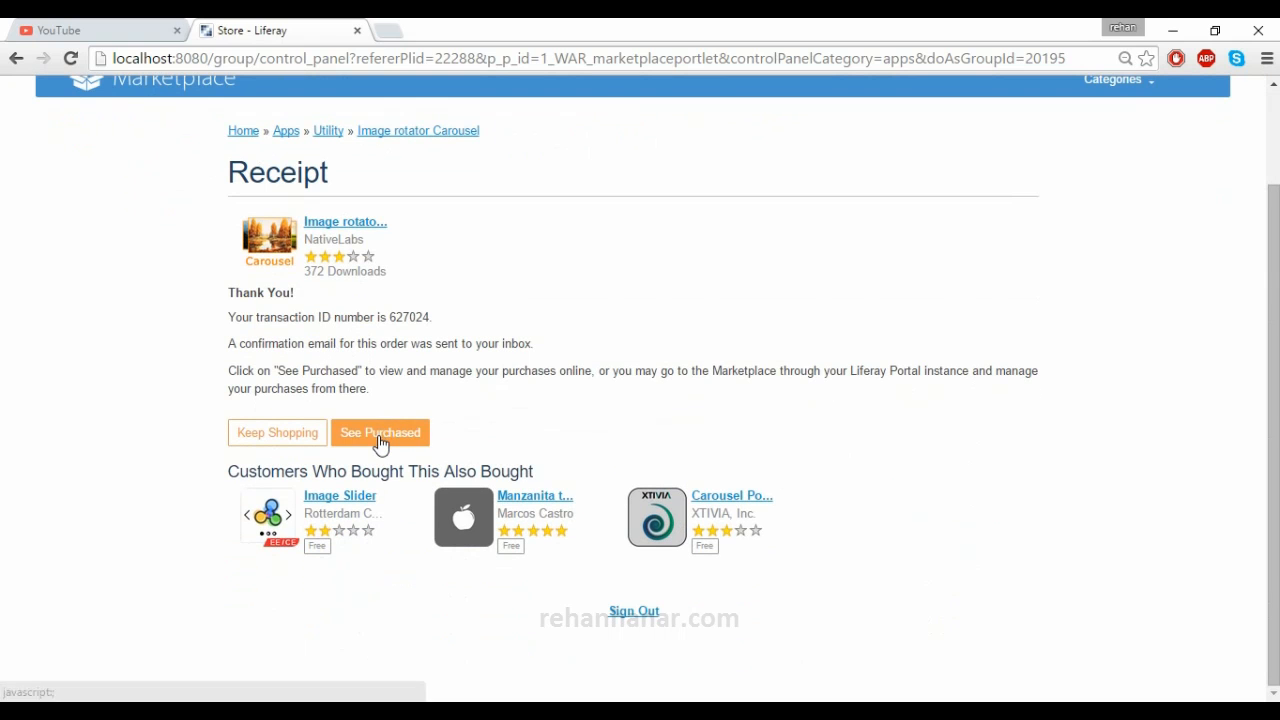
{"action": "scroll", "coordinate": [306, 409], "scroll_direction": "up", "scroll_amount": 2}
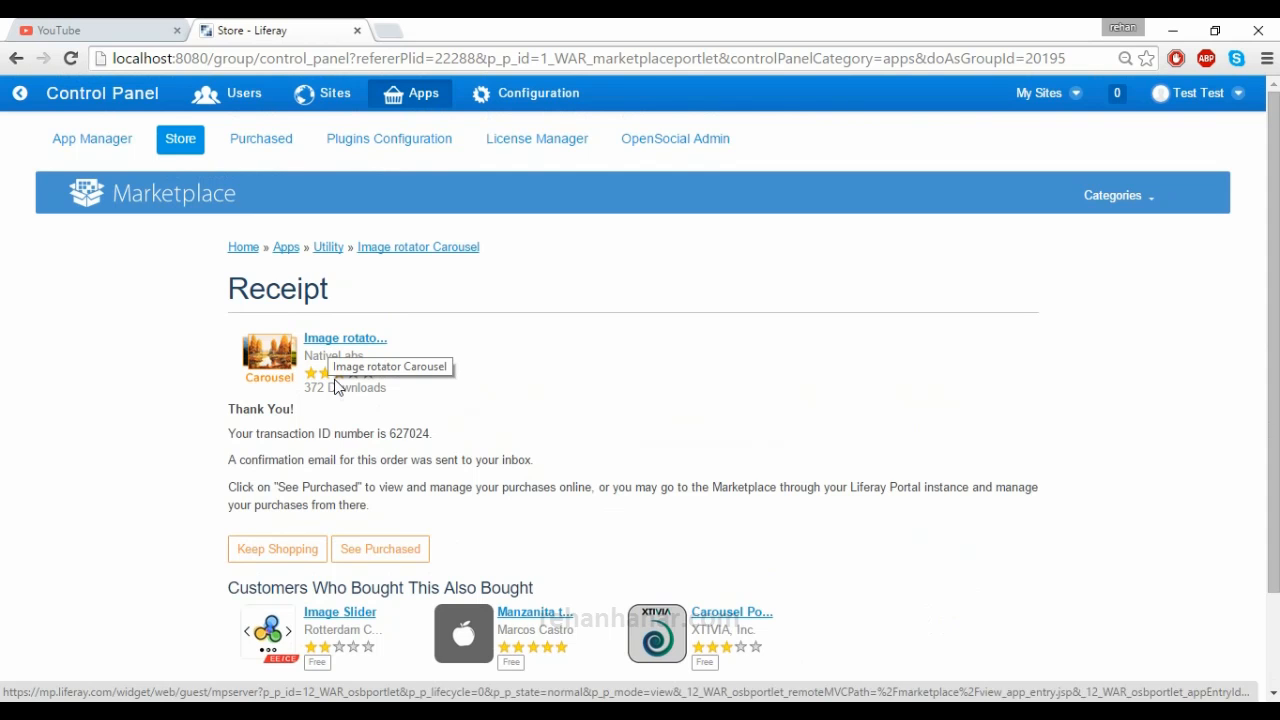
{"action": "left_click", "coordinate": [375, 551]}
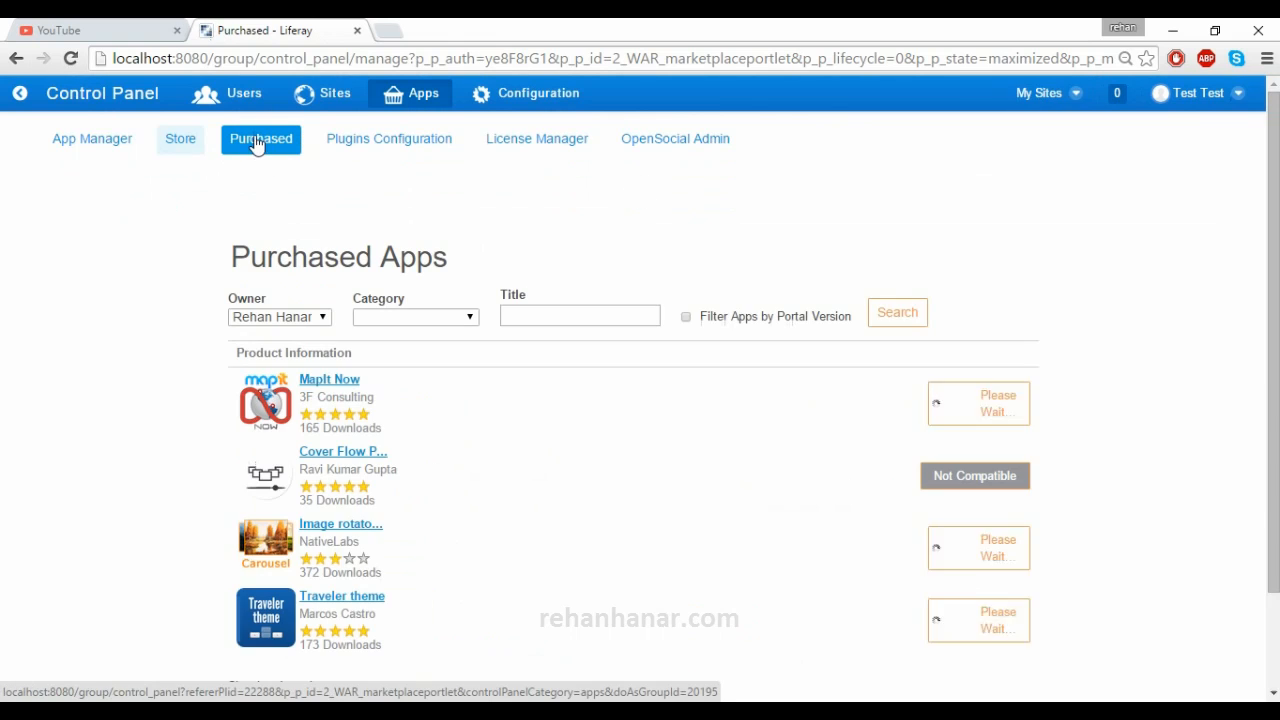
{"action": "scroll", "coordinate": [320, 457], "scroll_direction": "down", "scroll_amount": 1}
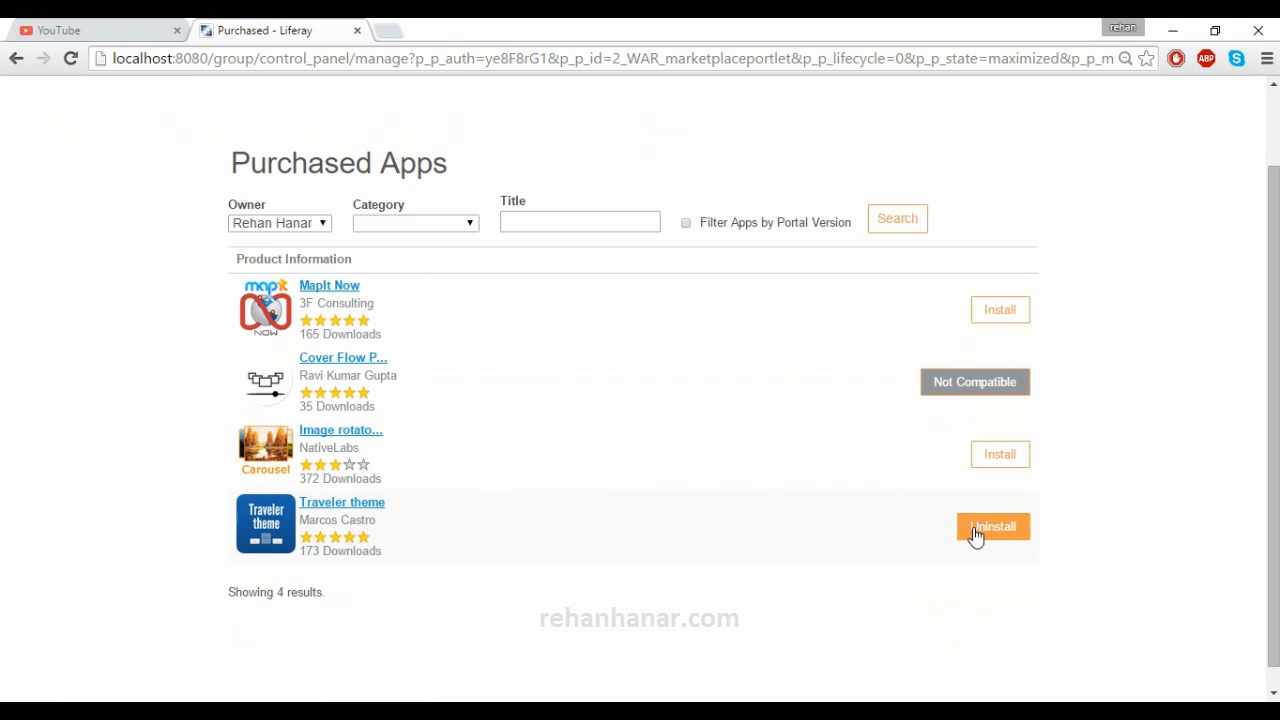
{"action": "left_click", "coordinate": [995, 459]}
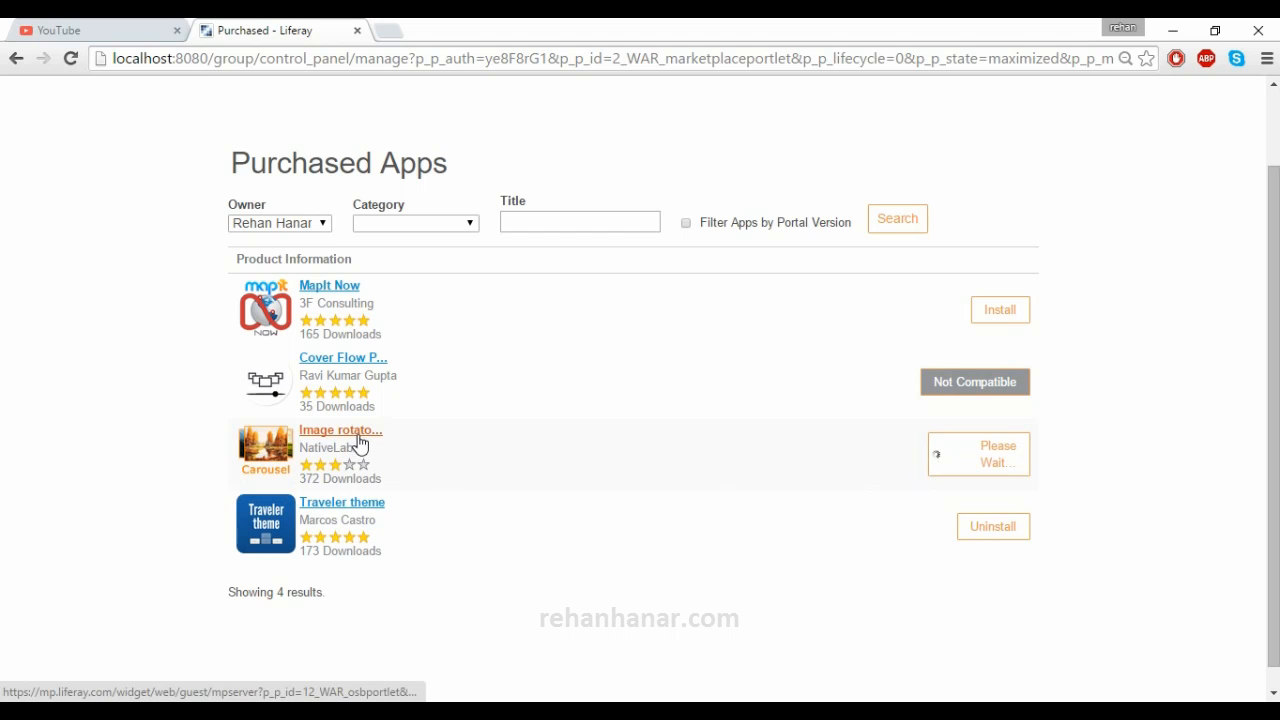
{"action": "scroll", "coordinate": [393, 454], "scroll_direction": "up", "scroll_amount": 2}
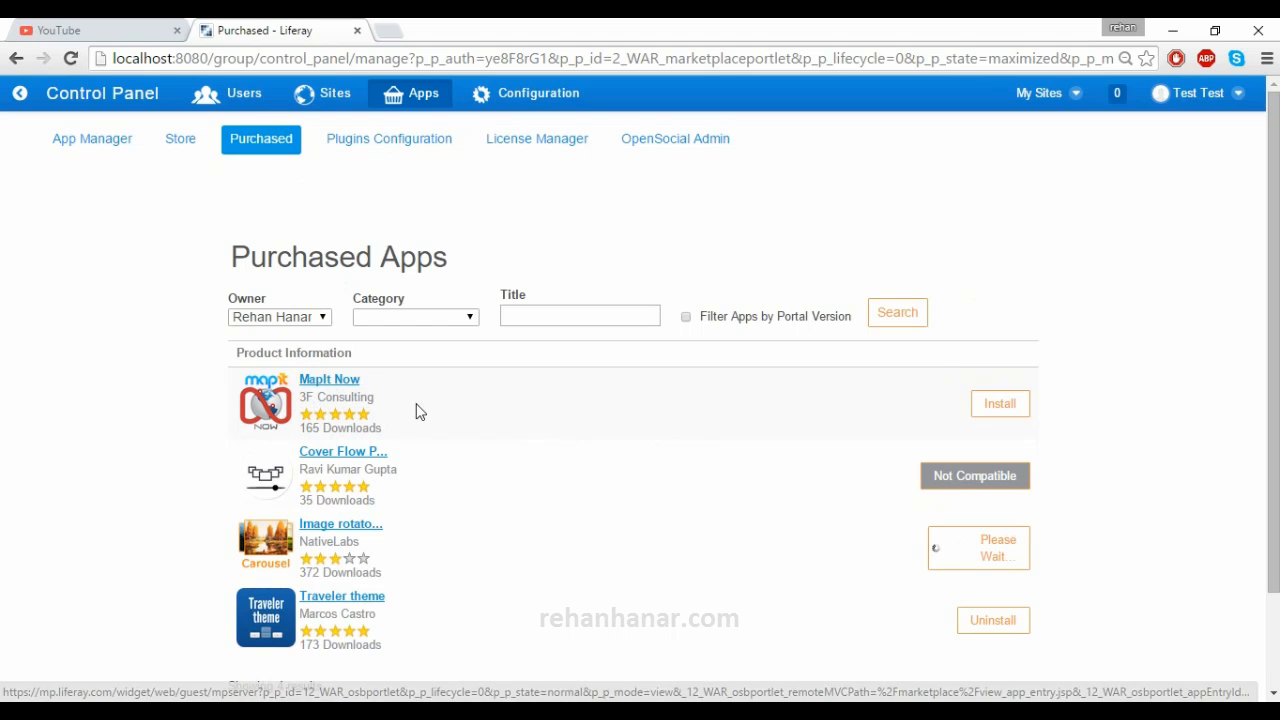
{"action": "left_click", "coordinate": [986, 412]}
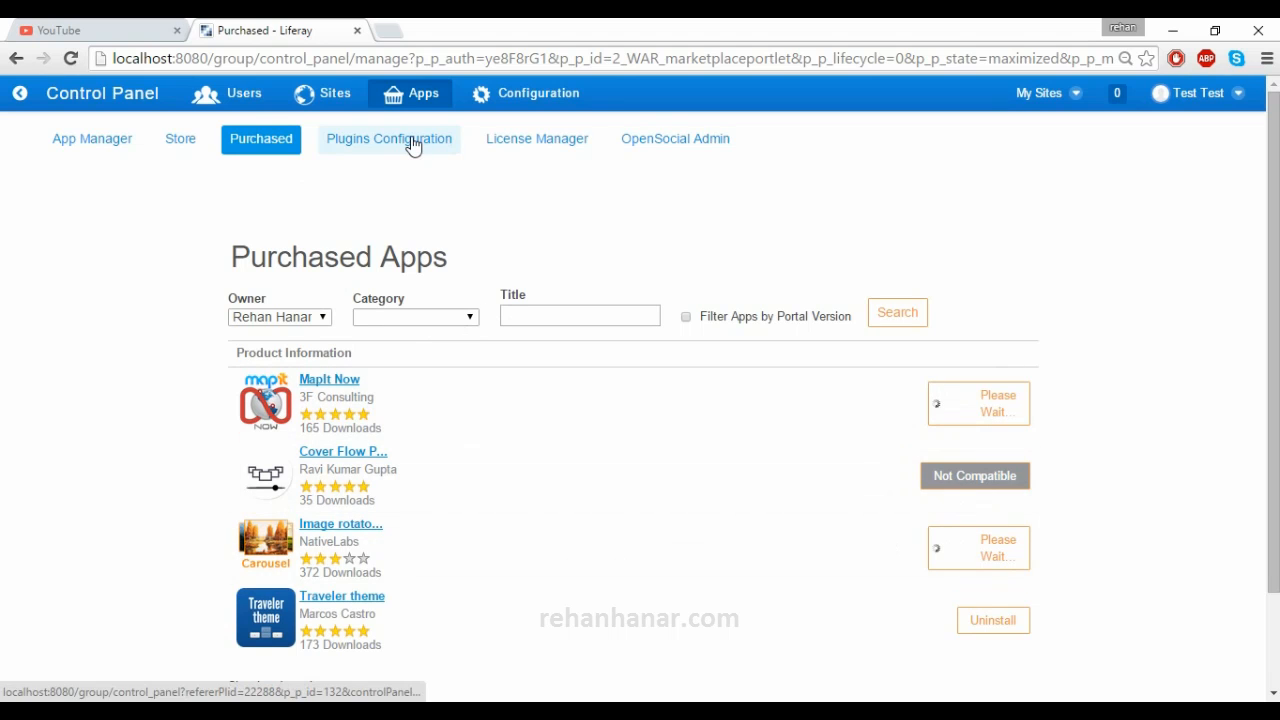
Step: Open the plugins configuration, change the number of portlets listed per page, and look through the portlet plugins
{"action": "left_click", "coordinate": [357, 151]}
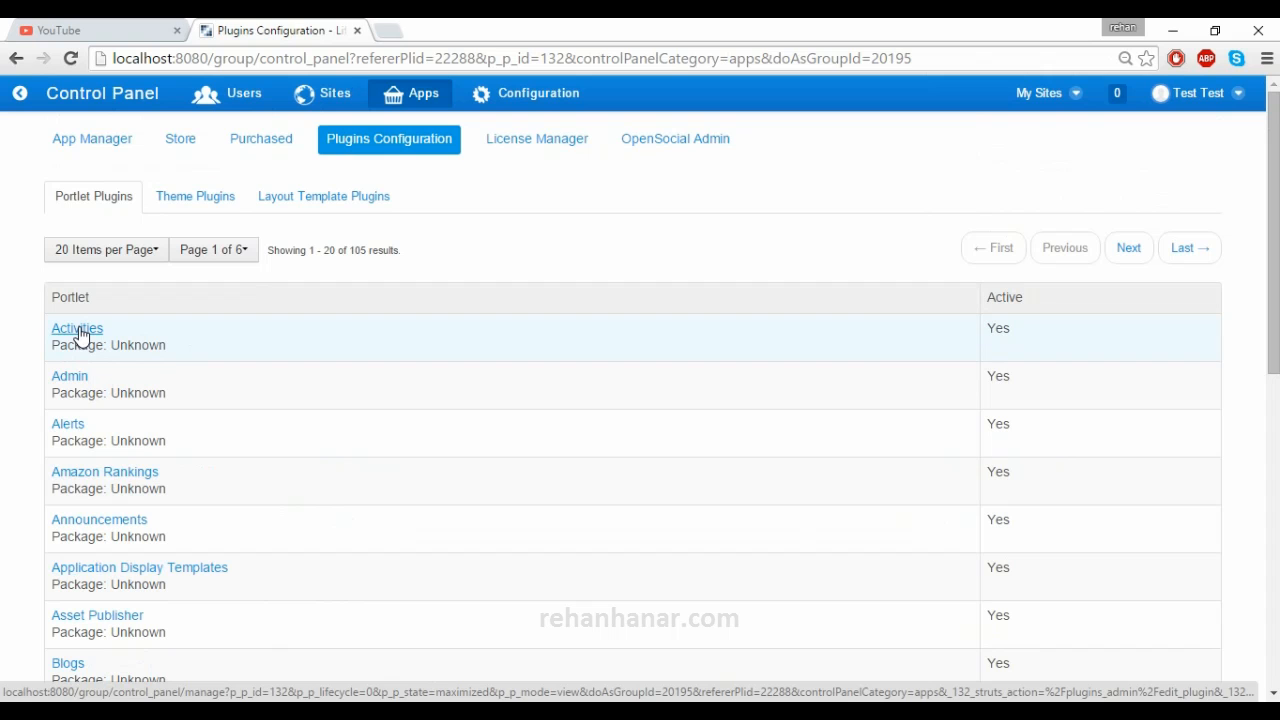
{"action": "scroll", "coordinate": [97, 372], "scroll_direction": "down", "scroll_amount": 7}
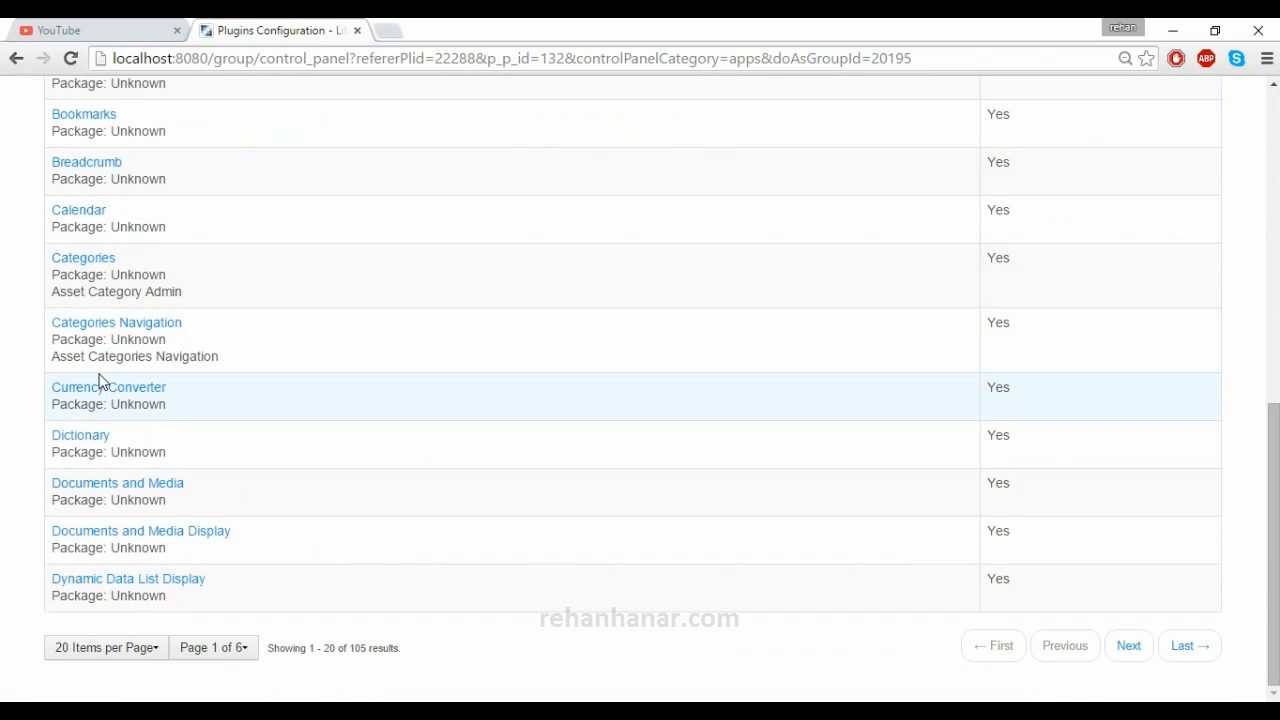
{"action": "left_click", "coordinate": [143, 648]}
{"action": "left_click", "coordinate": [137, 619]}
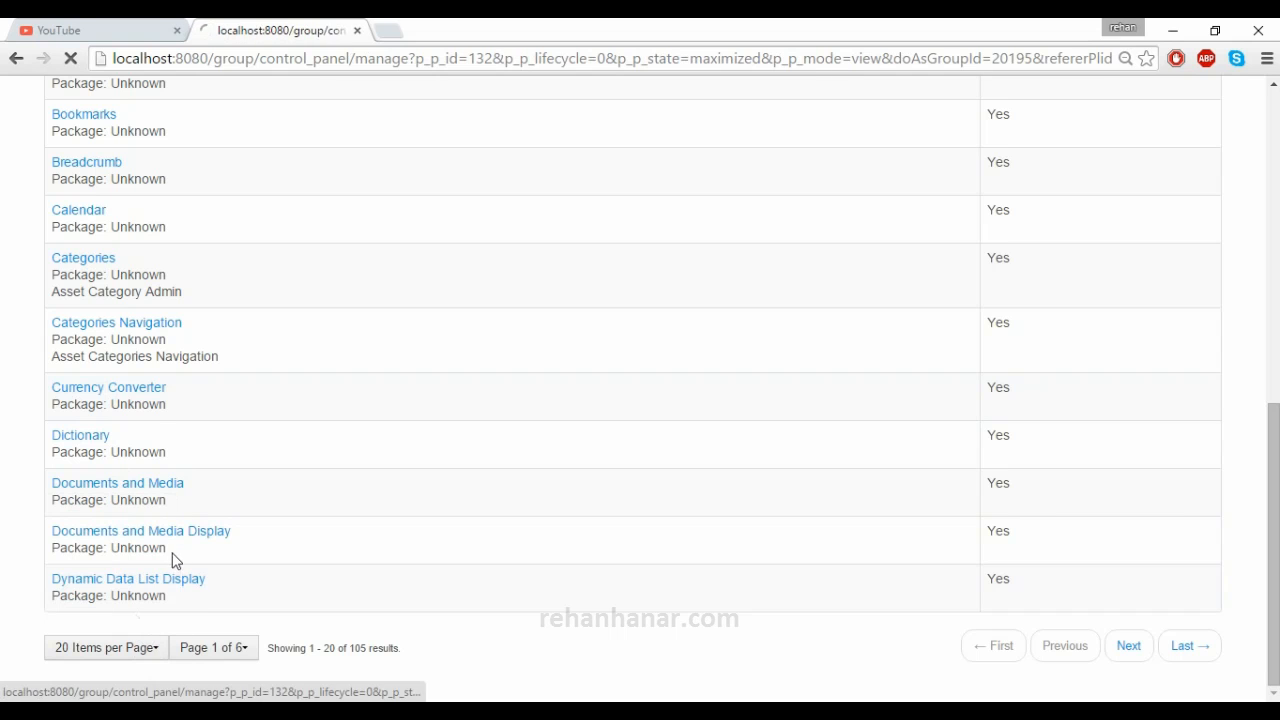
{"action": "scroll", "coordinate": [178, 548], "scroll_direction": "up", "scroll_amount": 1}
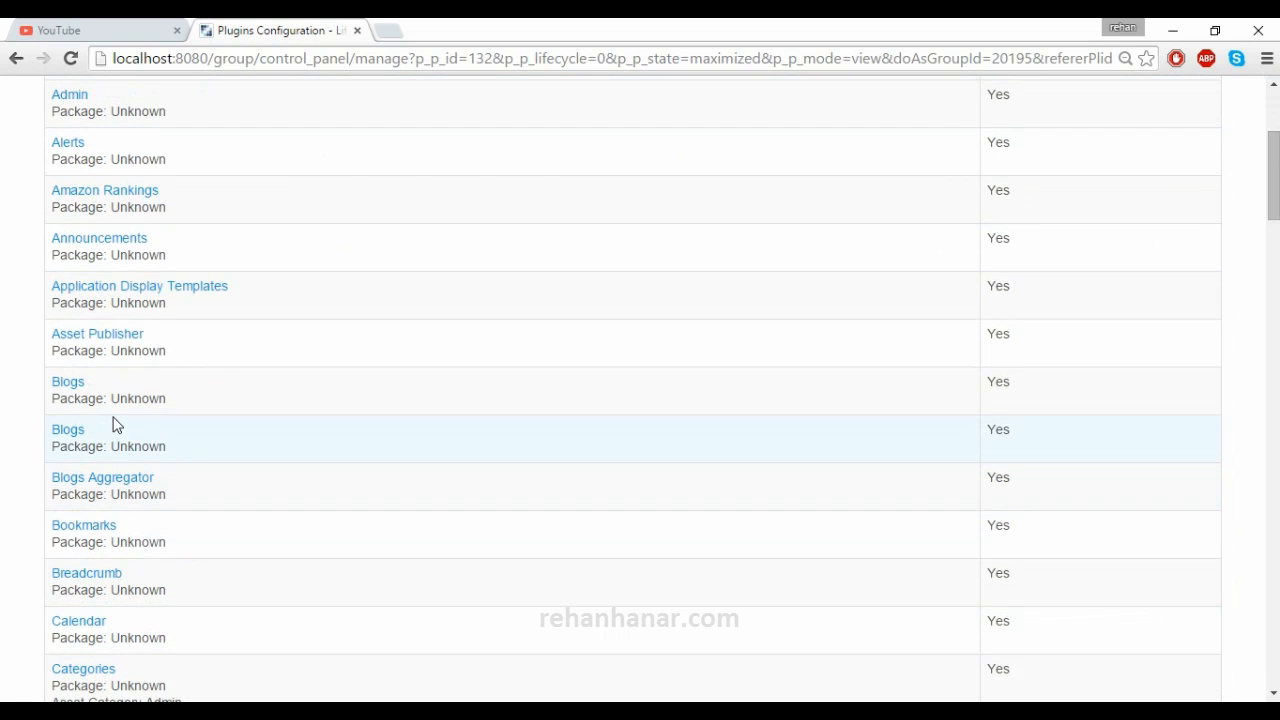
{"action": "scroll", "coordinate": [114, 424], "scroll_direction": "up", "scroll_amount": 1}
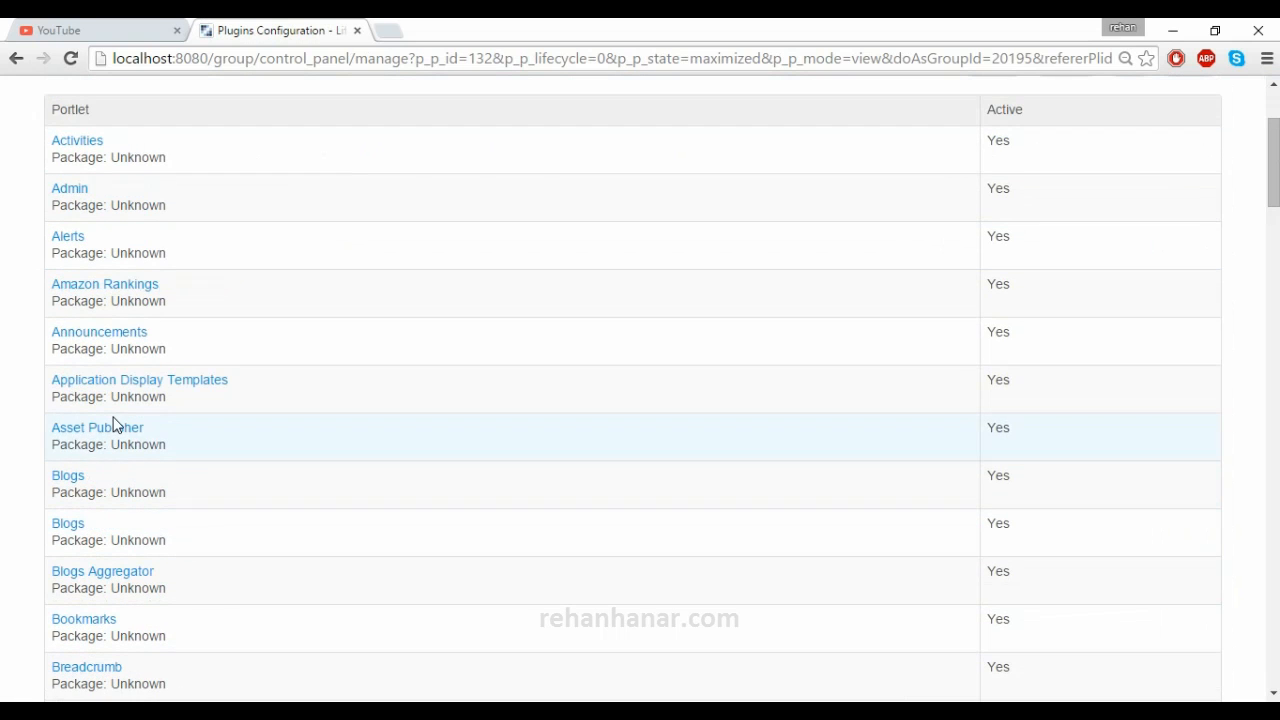
Step: Open the Breadcrumb portlet's configuration and review its active setting and role permissions
{"action": "left_click", "coordinate": [96, 667]}
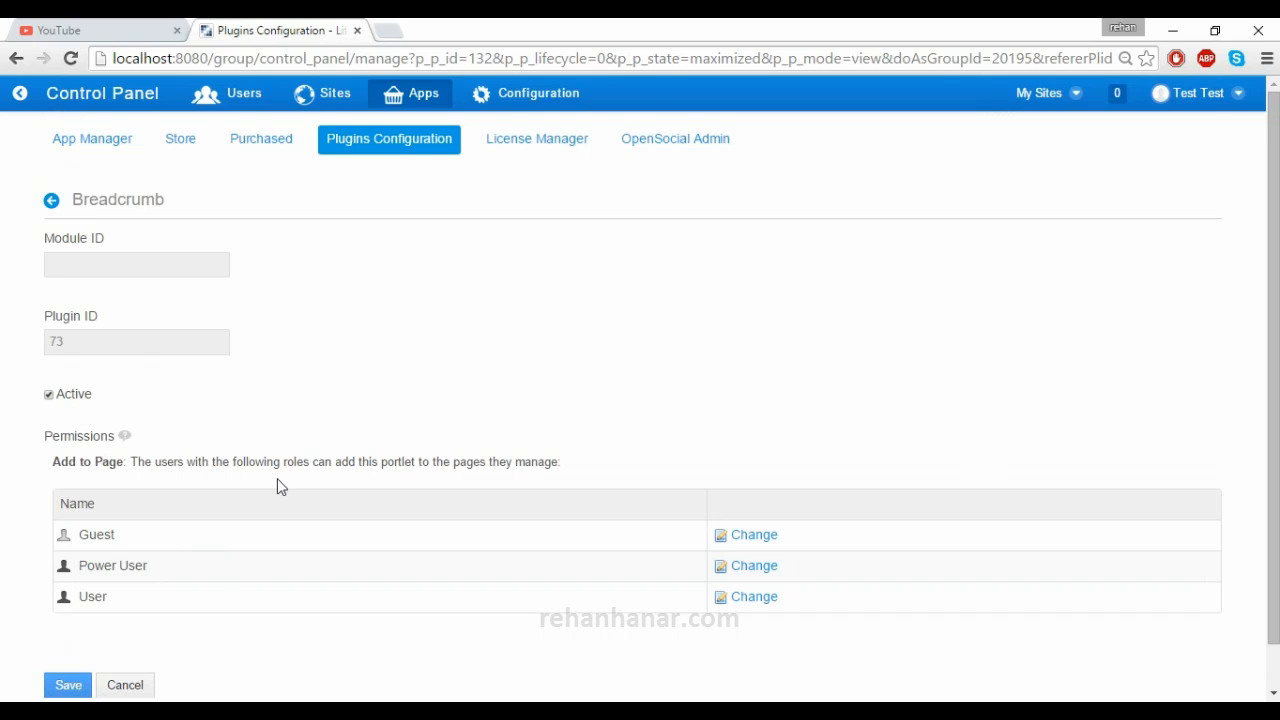
{"action": "scroll", "coordinate": [278, 480], "scroll_direction": "down", "scroll_amount": 1}
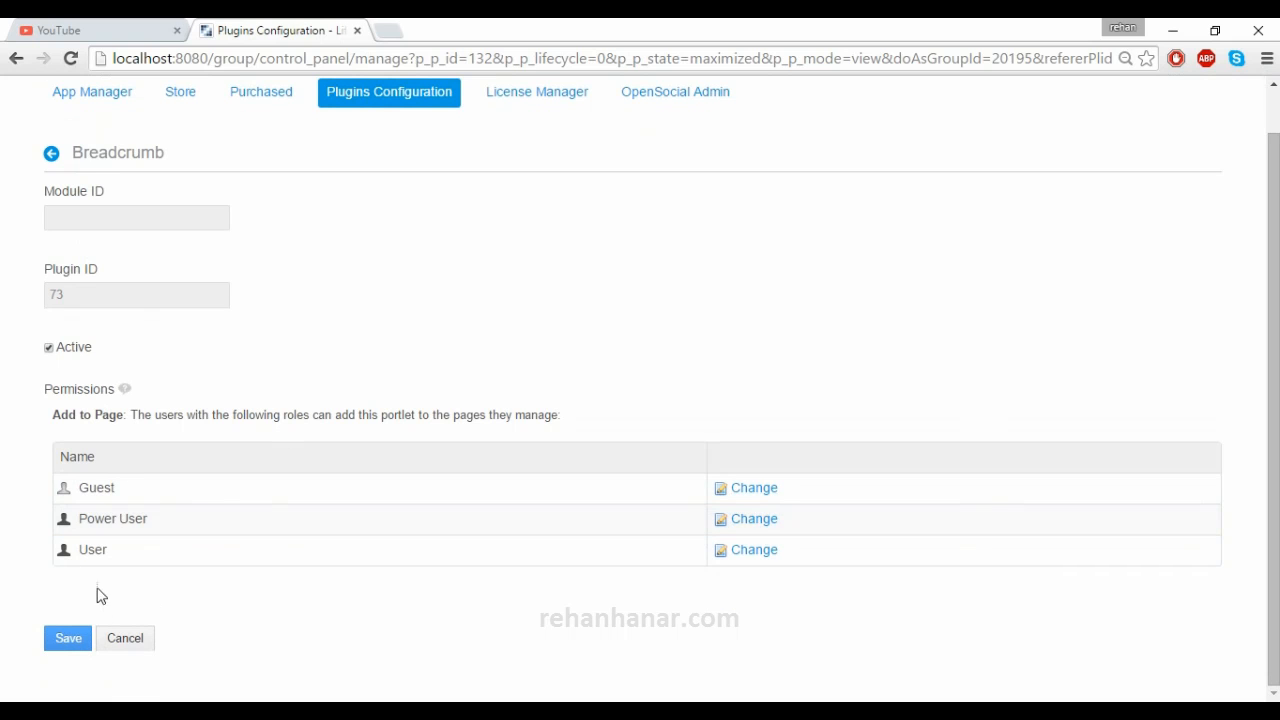
{"action": "scroll", "coordinate": [100, 596], "scroll_direction": "up", "scroll_amount": 1}
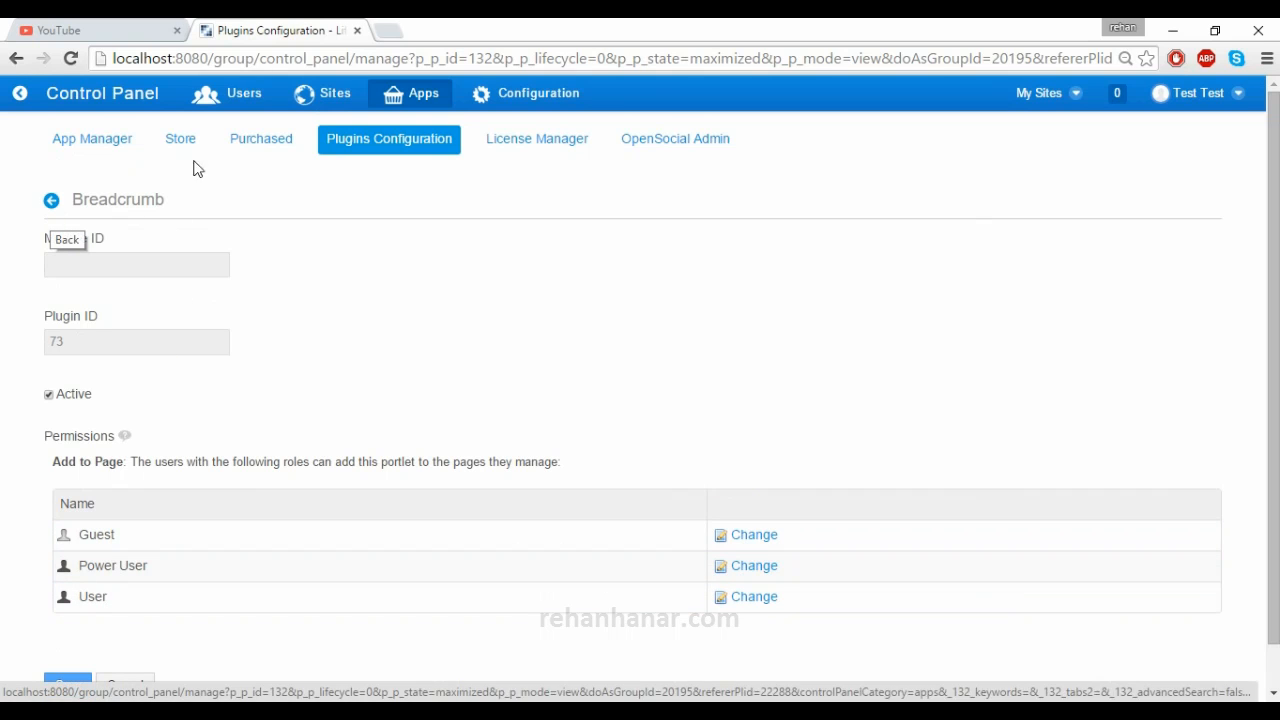
Step: Return to the plugins configuration overview and display the theme plugins
{"action": "left_click", "coordinate": [416, 150]}
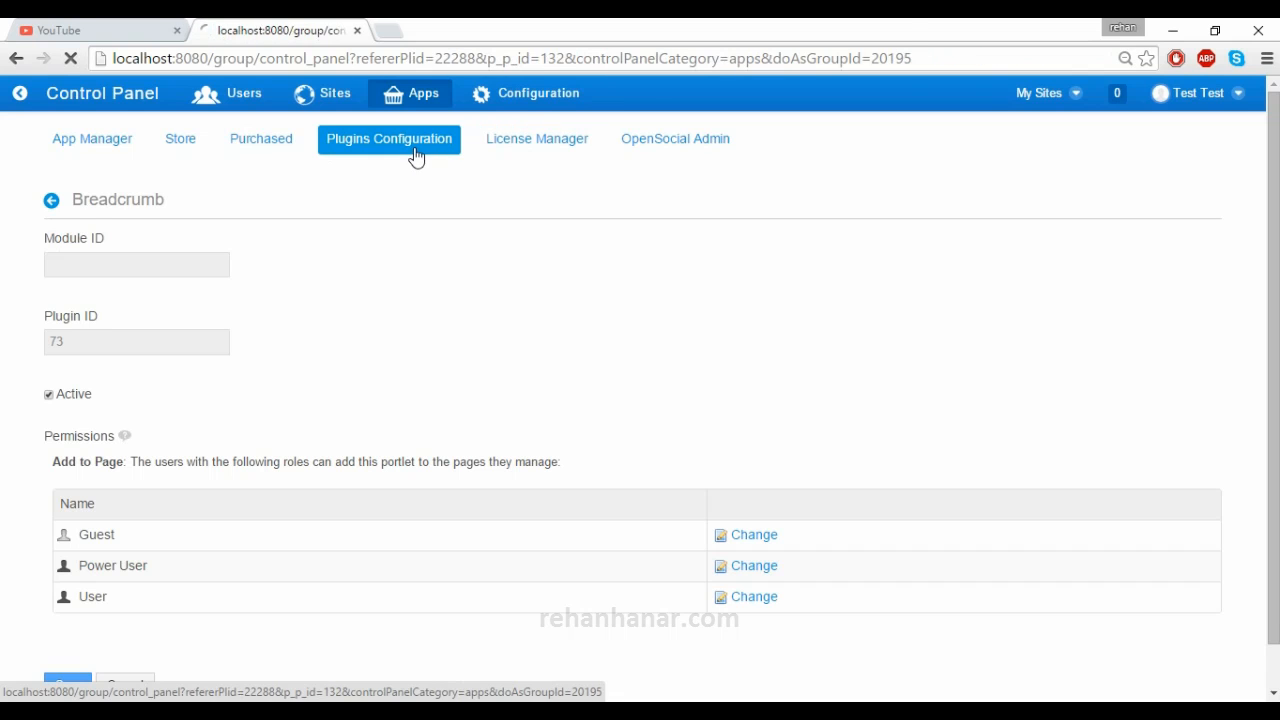
{"action": "left_click", "coordinate": [199, 196]}
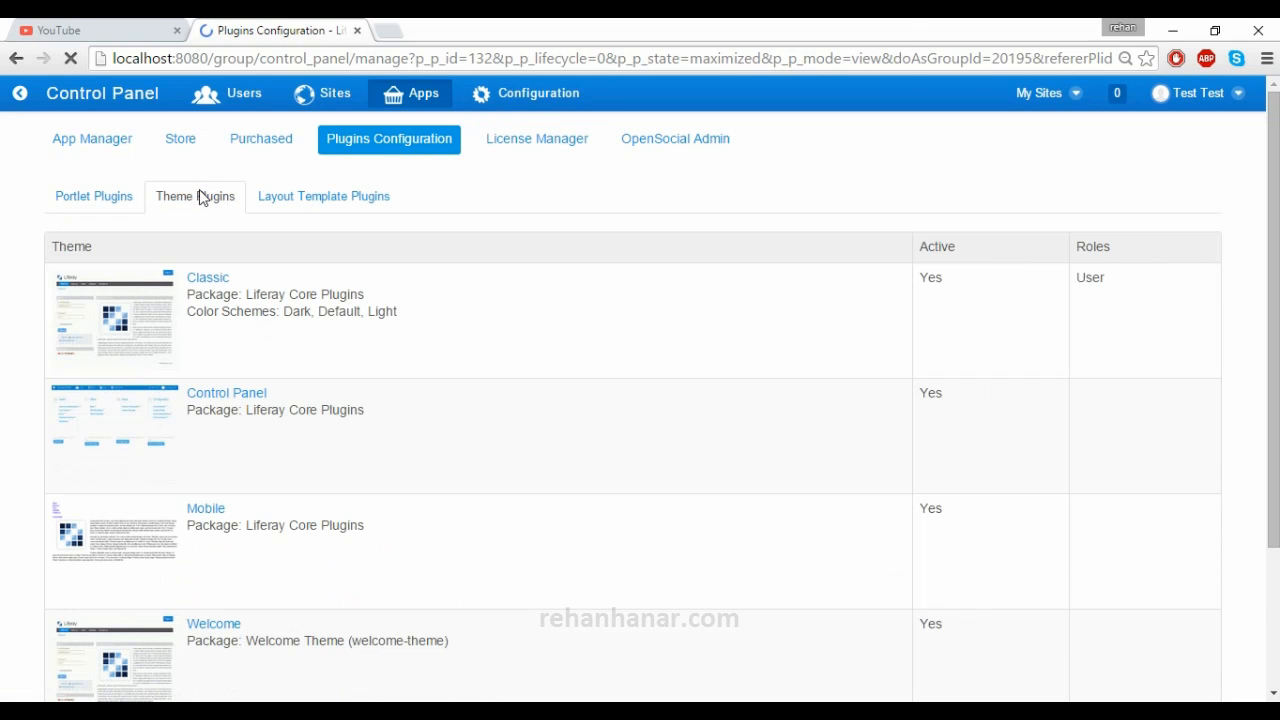
Step: Review the traveler theme's plugin ID, active setting and role permissions, and return to the theme plugins list
{"action": "scroll", "coordinate": [214, 406], "scroll_direction": "down", "scroll_amount": 2}
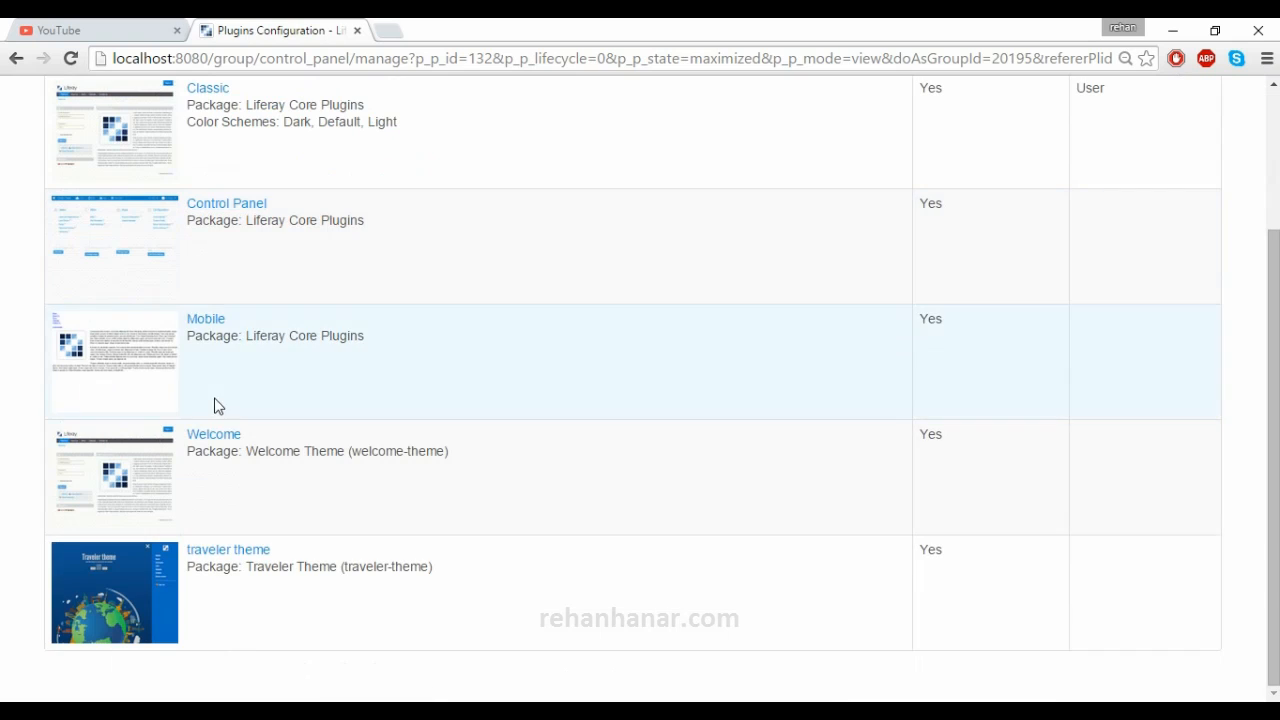
{"action": "left_click", "coordinate": [227, 549]}
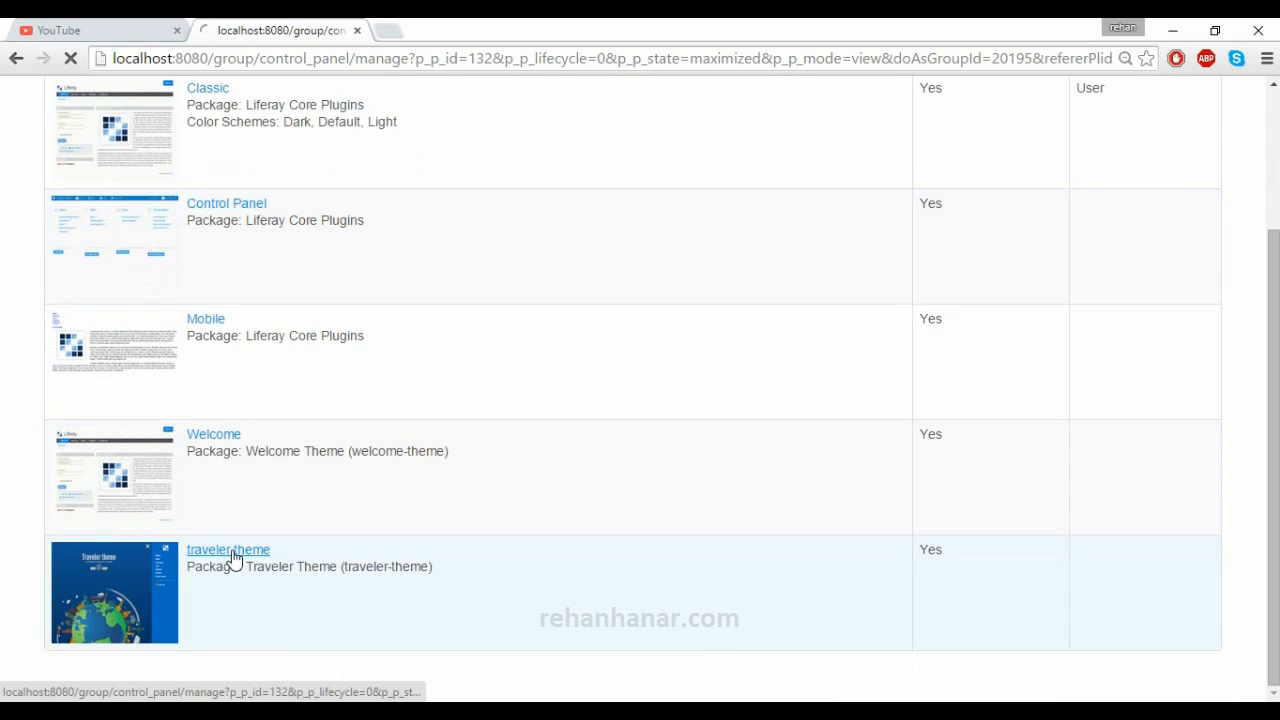
{"action": "left_click", "coordinate": [136, 469]}
{"action": "mouse_move", "coordinate": [89, 436]}
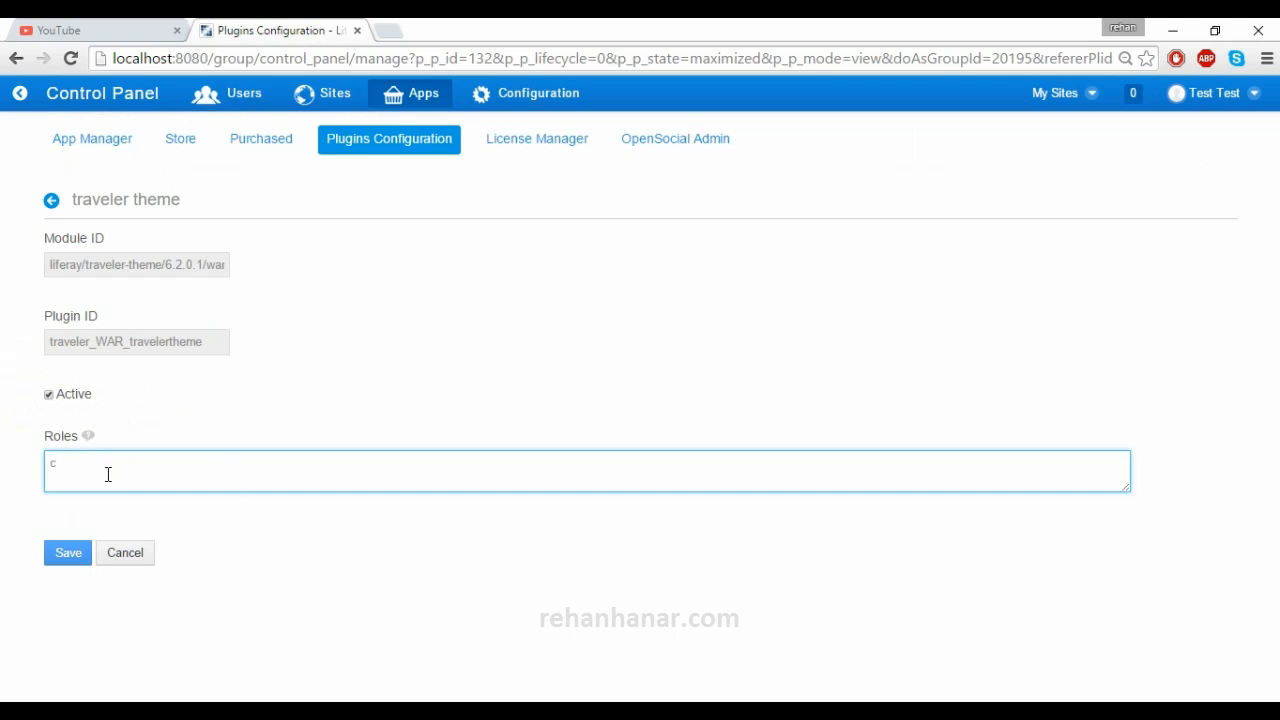
{"action": "left_click", "coordinate": [4, 484]}
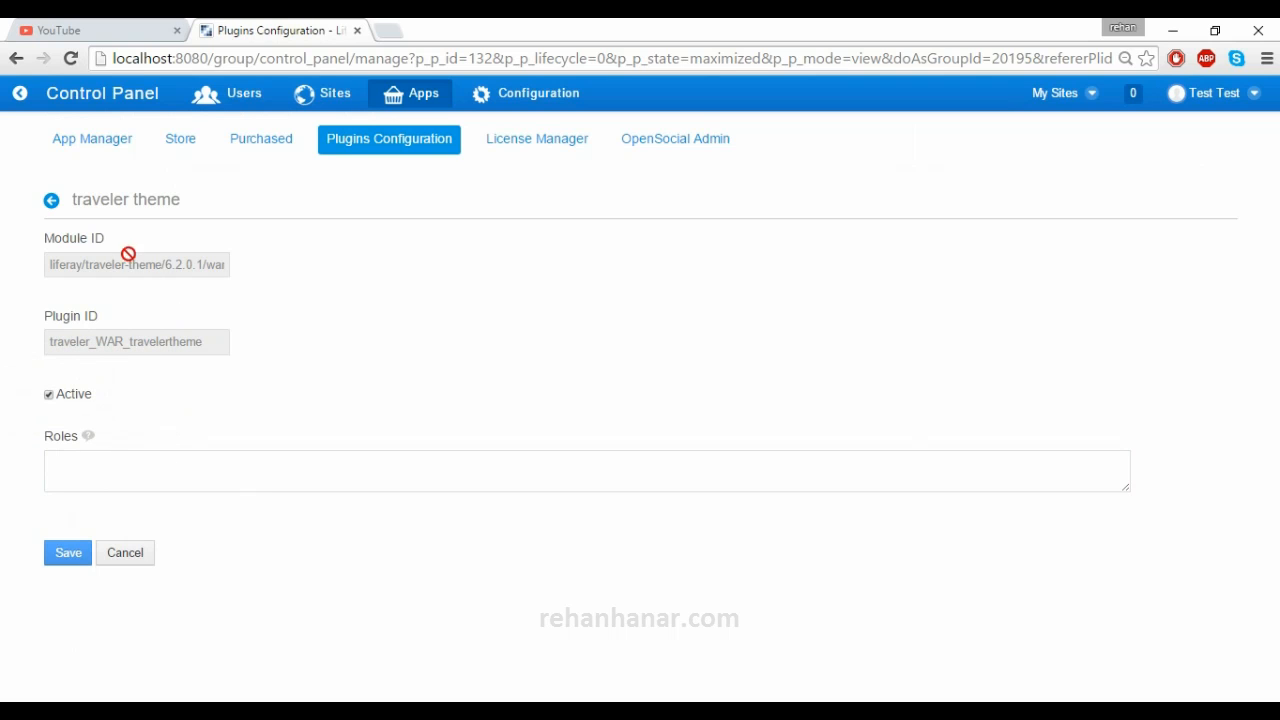
{"action": "triple_click", "coordinate": [85, 200]}
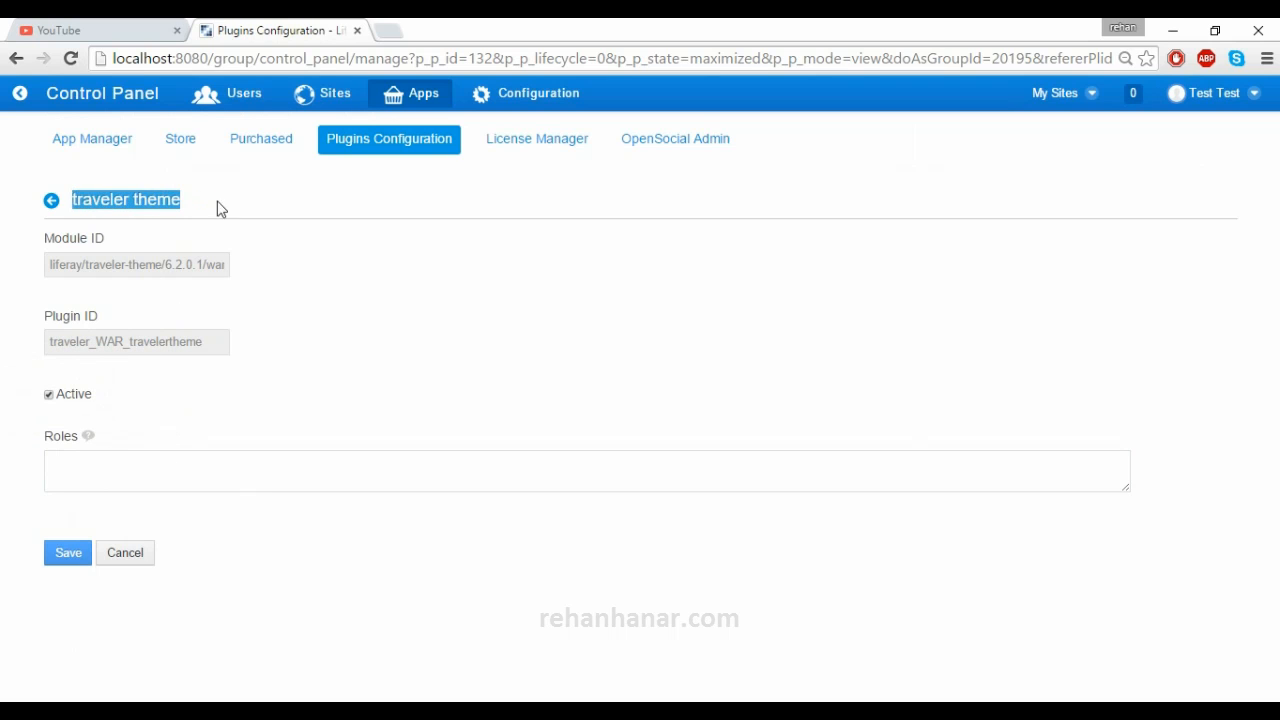
{"action": "left_click", "coordinate": [51, 206]}
{"action": "scroll", "coordinate": [320, 365], "scroll_direction": "down", "scroll_amount": 3}
{"action": "scroll", "coordinate": [321, 365], "scroll_direction": "up", "scroll_amount": 3}
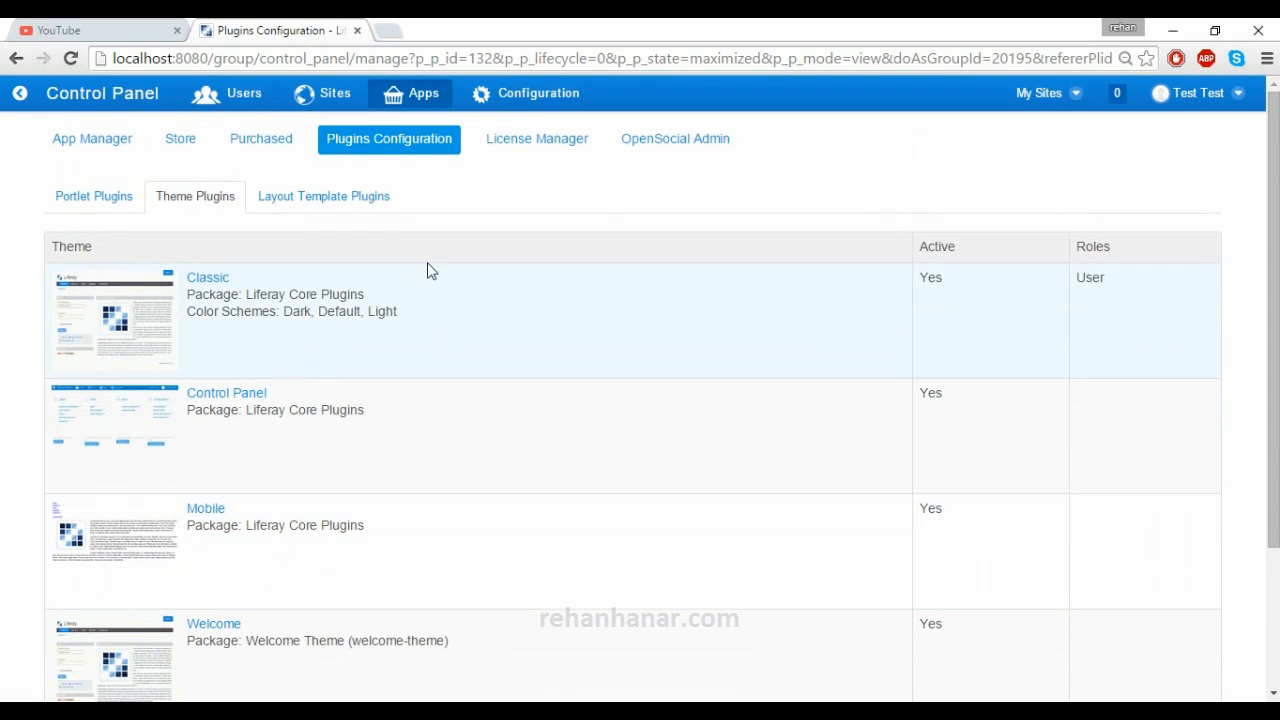
Step: Display the layout template plugins and look through the available column layouts
{"action": "left_click", "coordinate": [306, 202]}
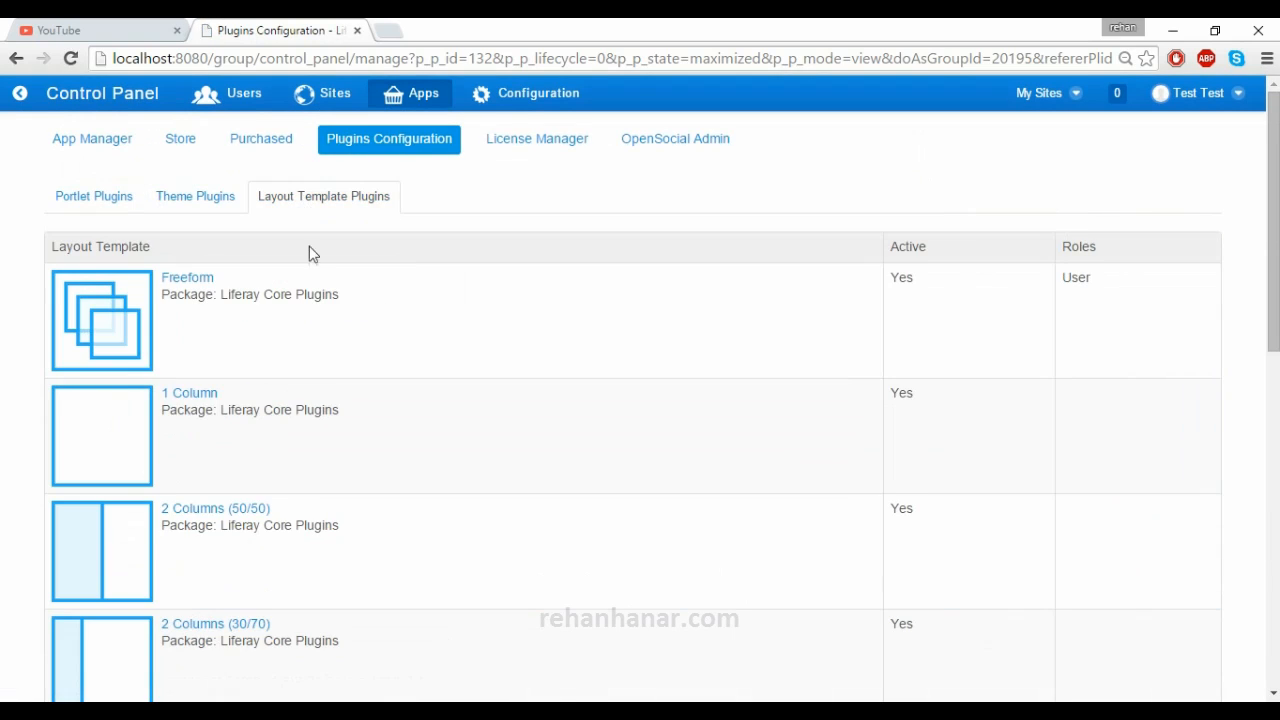
{"action": "scroll", "coordinate": [257, 305], "scroll_direction": "down", "scroll_amount": 8}
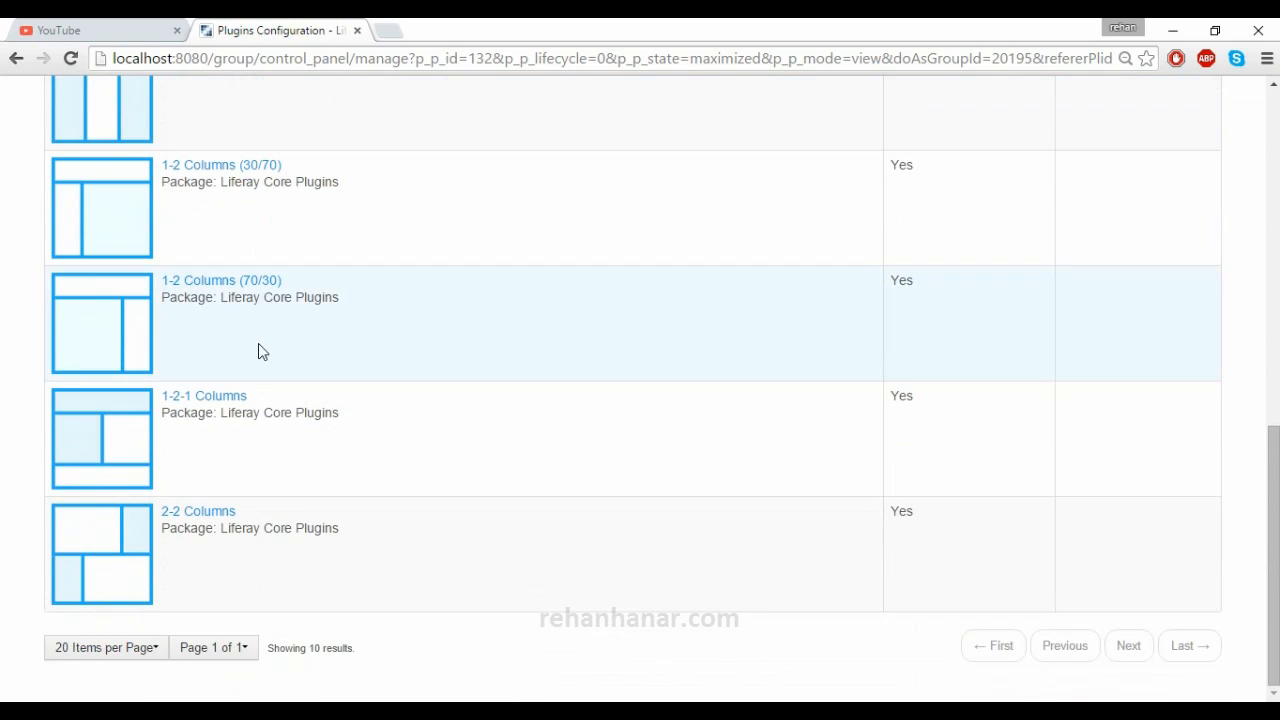
{"action": "scroll", "coordinate": [236, 400], "scroll_direction": "up", "scroll_amount": 8}
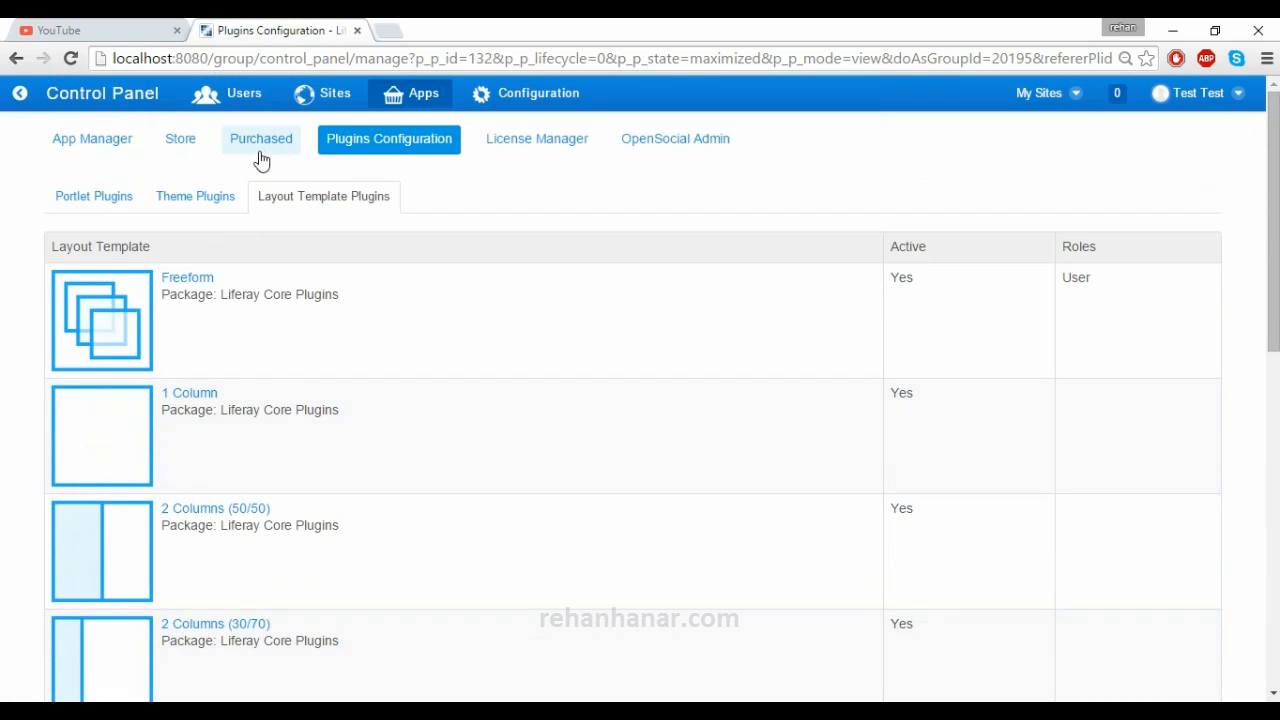
{"action": "scroll", "coordinate": [210, 310], "scroll_direction": "down", "scroll_amount": 2}
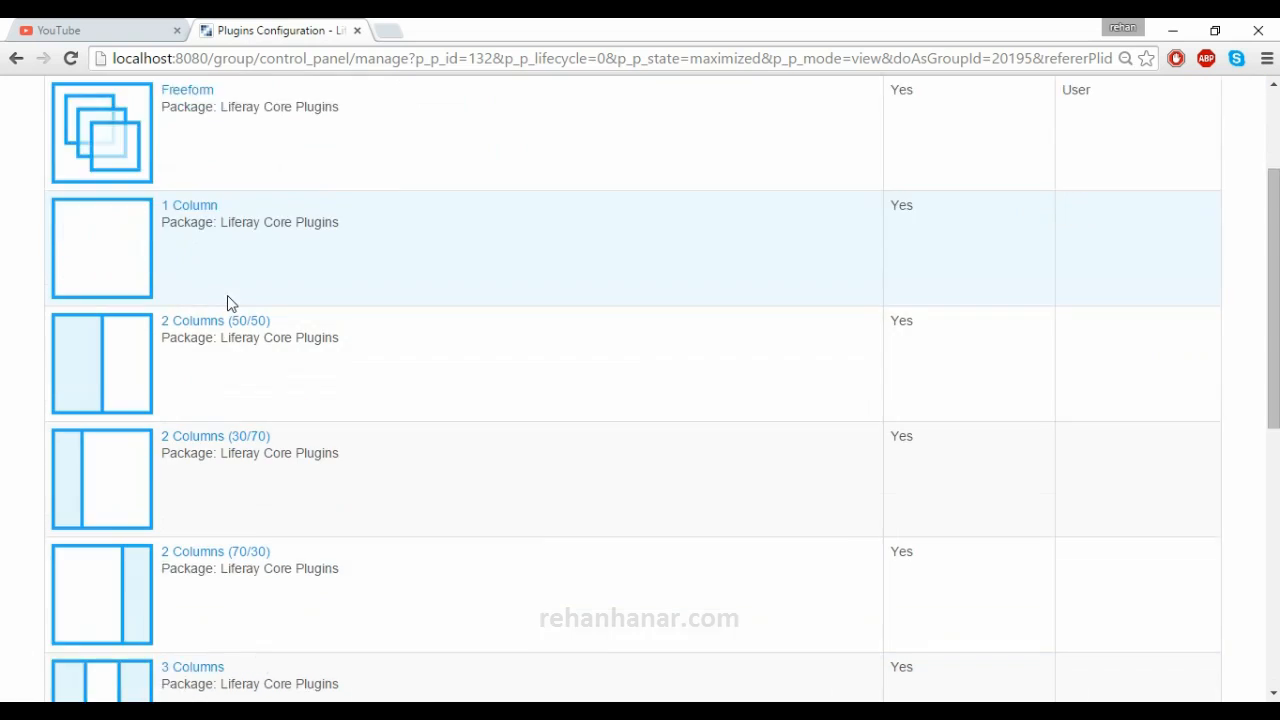
{"action": "scroll", "coordinate": [227, 303], "scroll_direction": "down", "scroll_amount": 2}
{"action": "scroll", "coordinate": [214, 262], "scroll_direction": "up", "scroll_amount": 4}
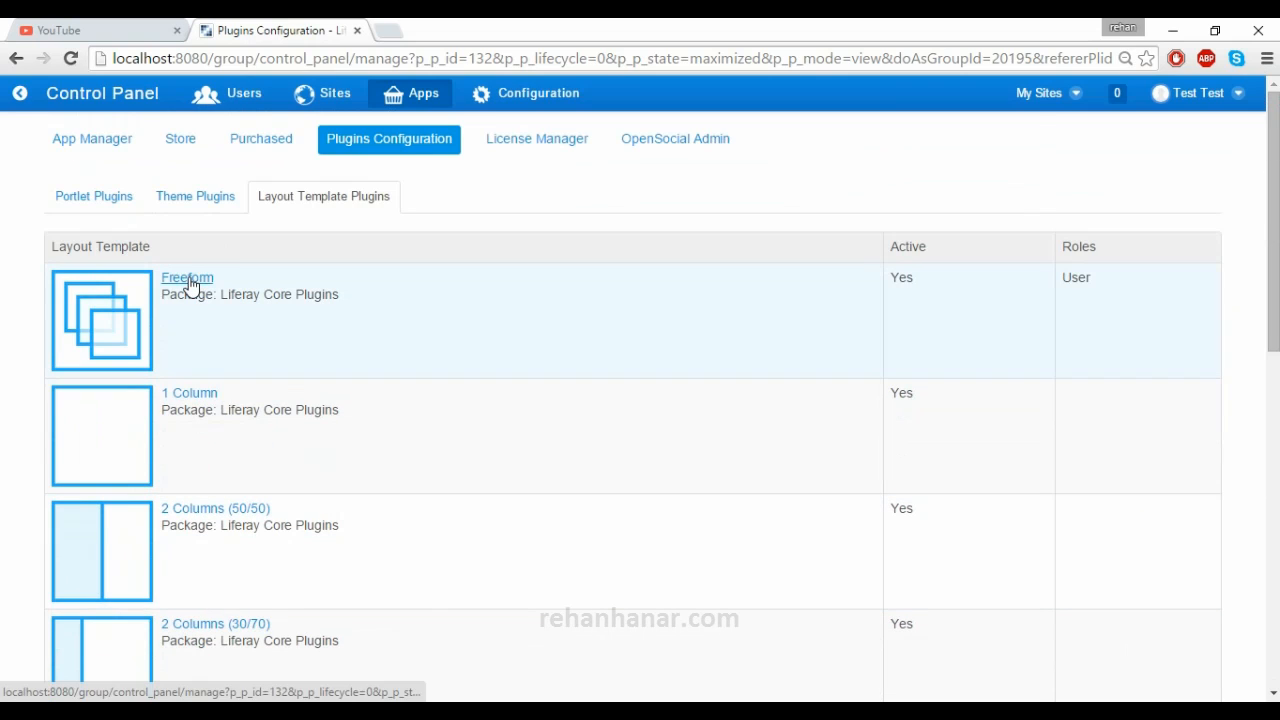
Step: Review the Freeform layout template's active setting and assigned roles, and leave its configuration without saving
{"action": "left_click", "coordinate": [189, 280]}
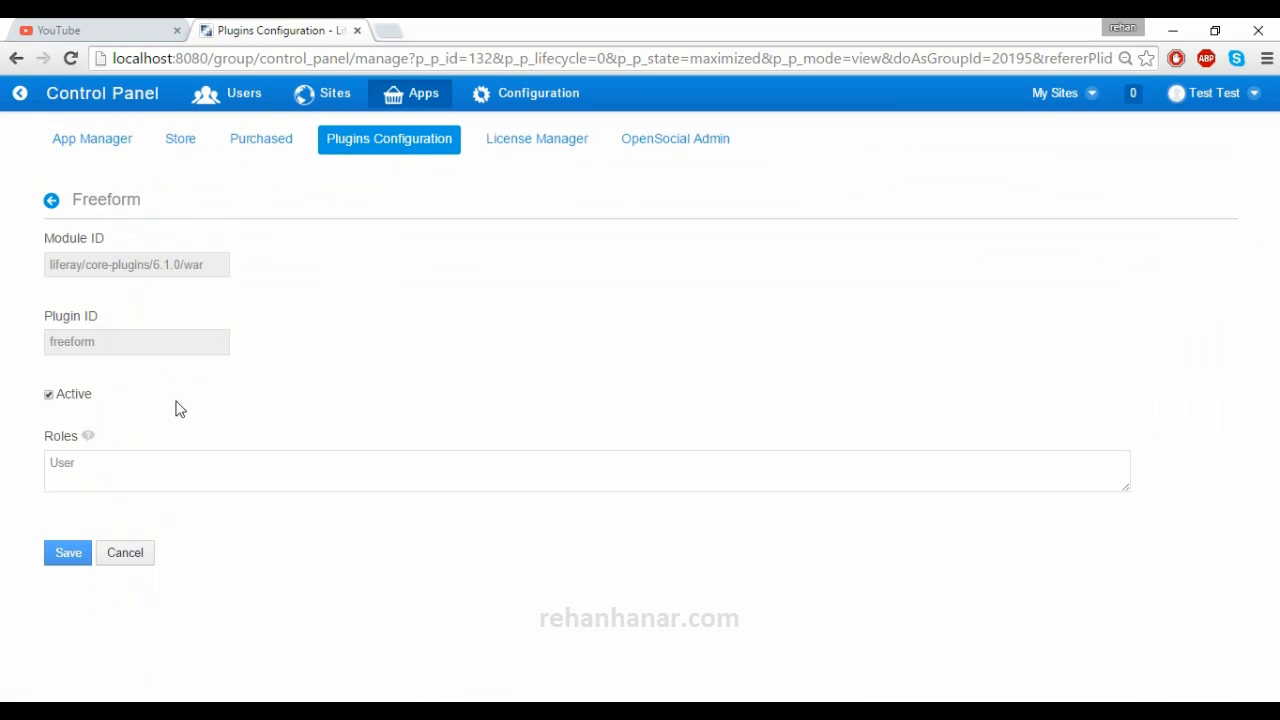
{"action": "left_click", "coordinate": [110, 467]}
{"action": "left_click_drag", "start_coordinate": [94, 467], "coordinate": [29, 463]}
{"action": "left_click", "coordinate": [89, 467]}
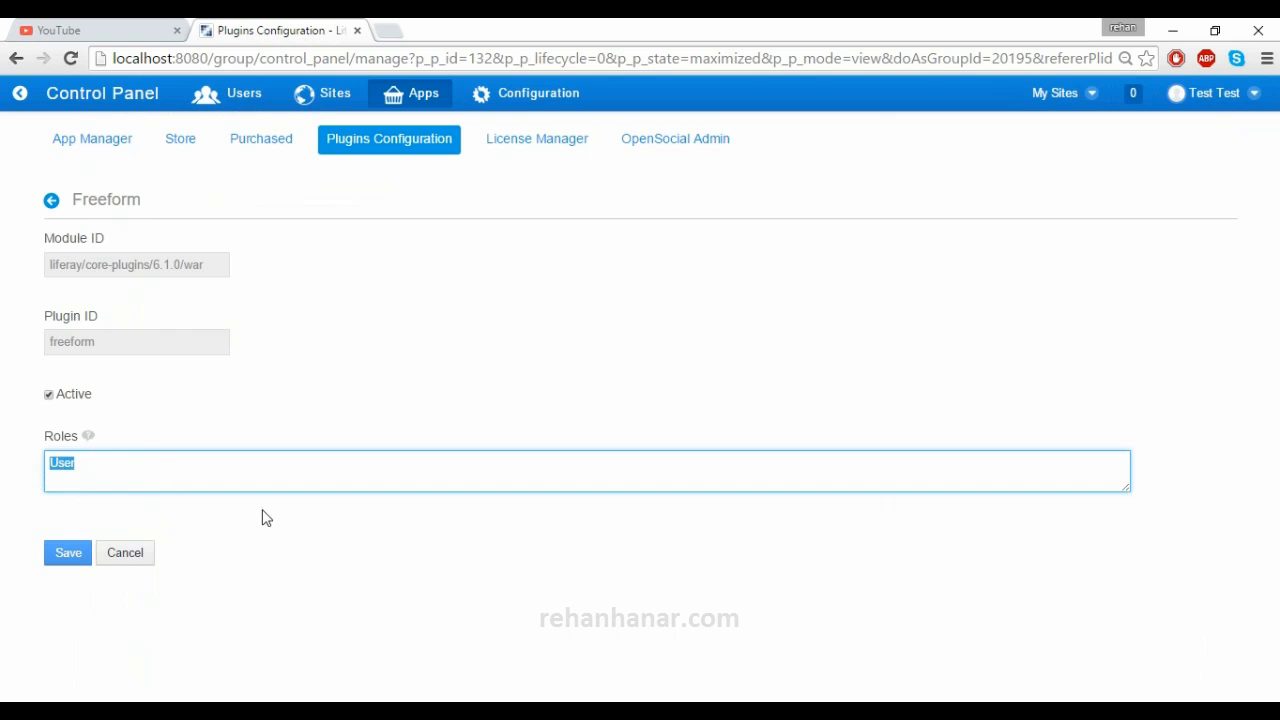
{"action": "left_click", "coordinate": [138, 558]}
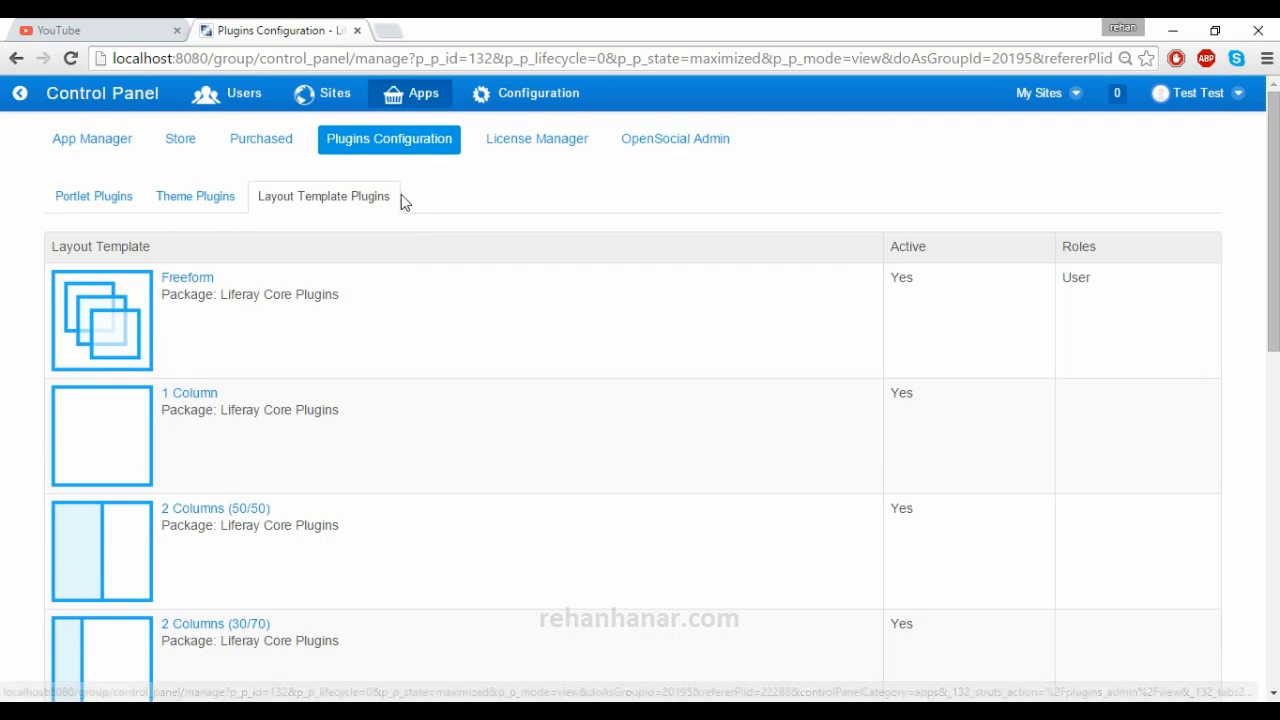
Step: Open the License Manager and review its server info, registered licenses and application registration field
{"action": "left_click", "coordinate": [538, 137]}
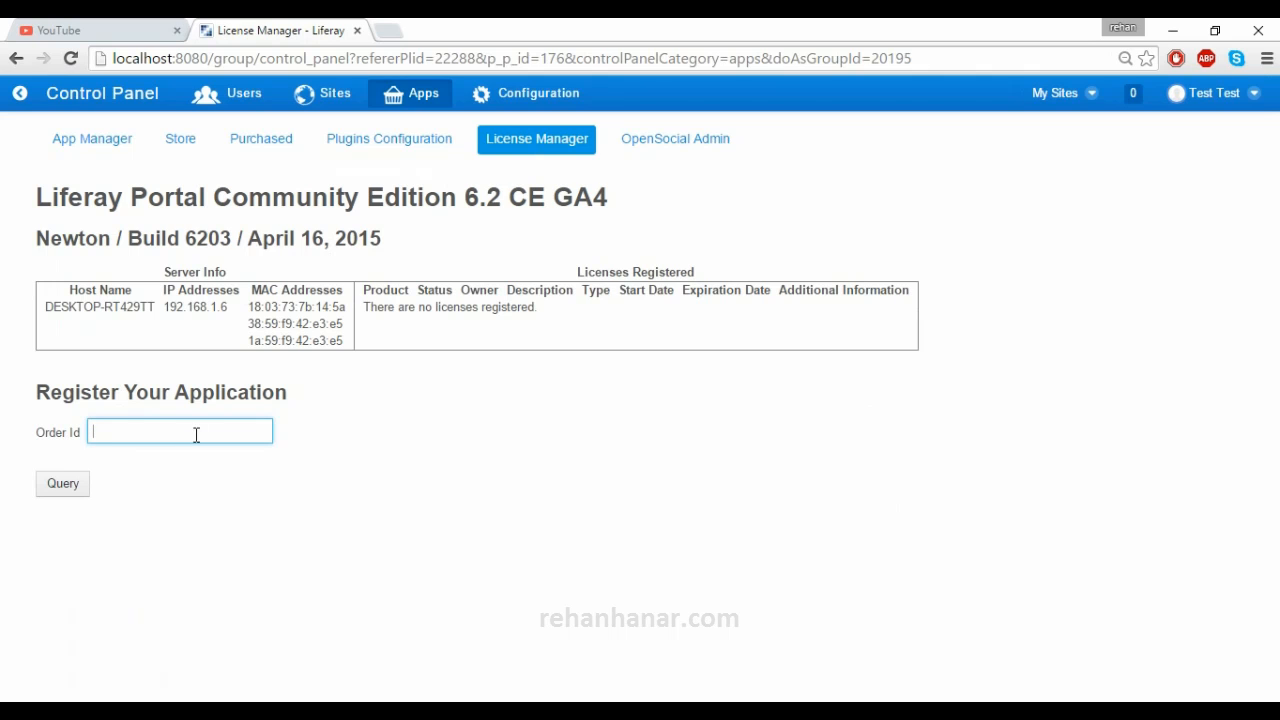
{"action": "left_click", "coordinate": [417, 431]}
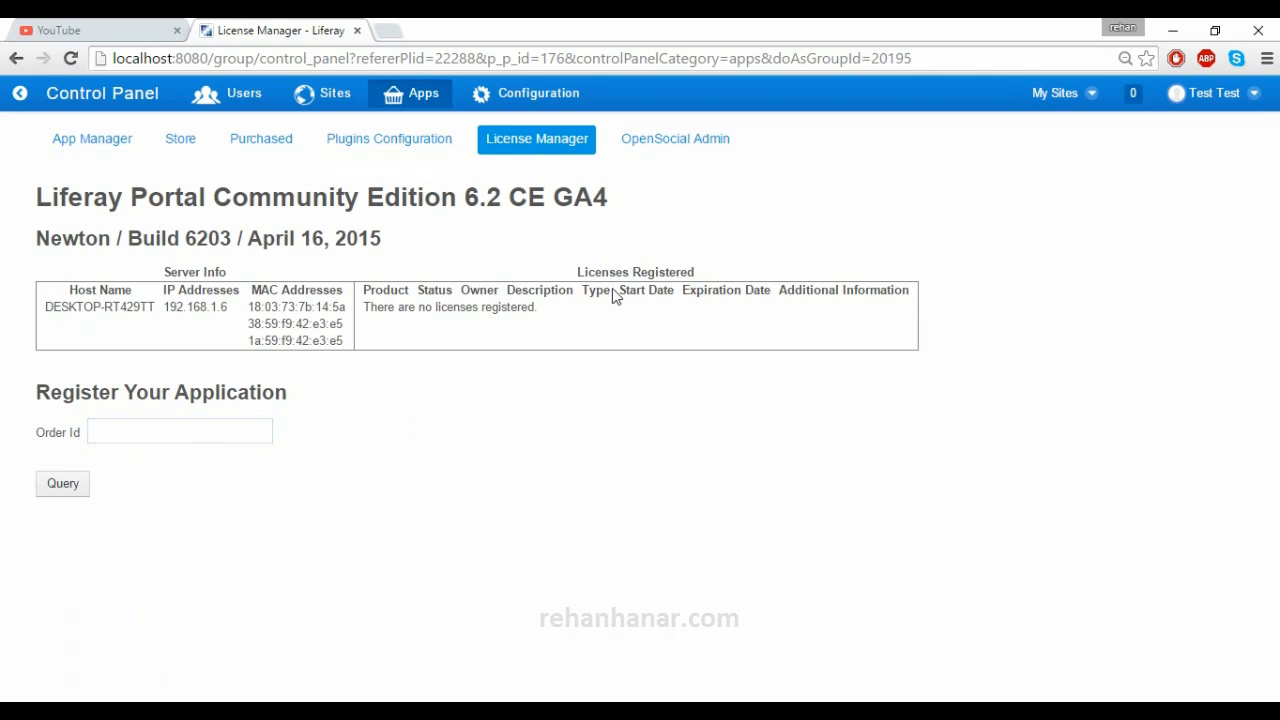
Step: Open OpenSocial Admin and try to publish a new gadget in the Gadgets category with an empty URL
{"action": "left_click", "coordinate": [703, 145]}
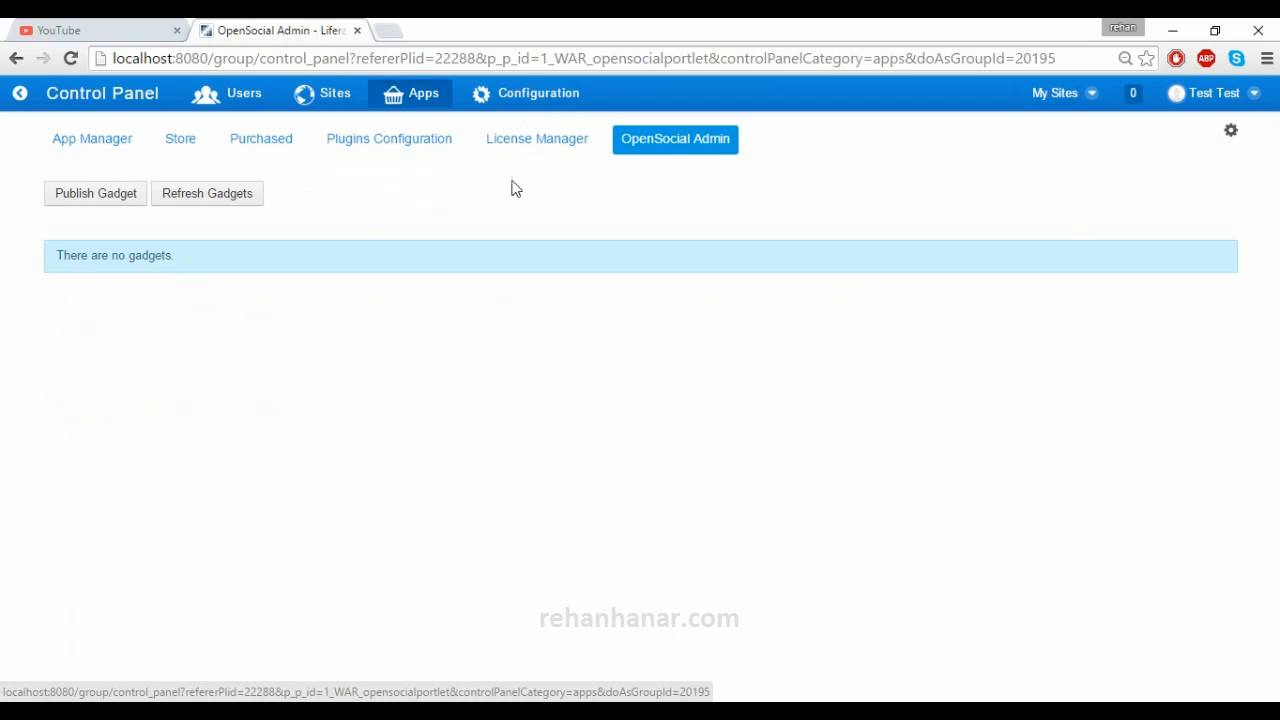
{"action": "left_click", "coordinate": [123, 201]}
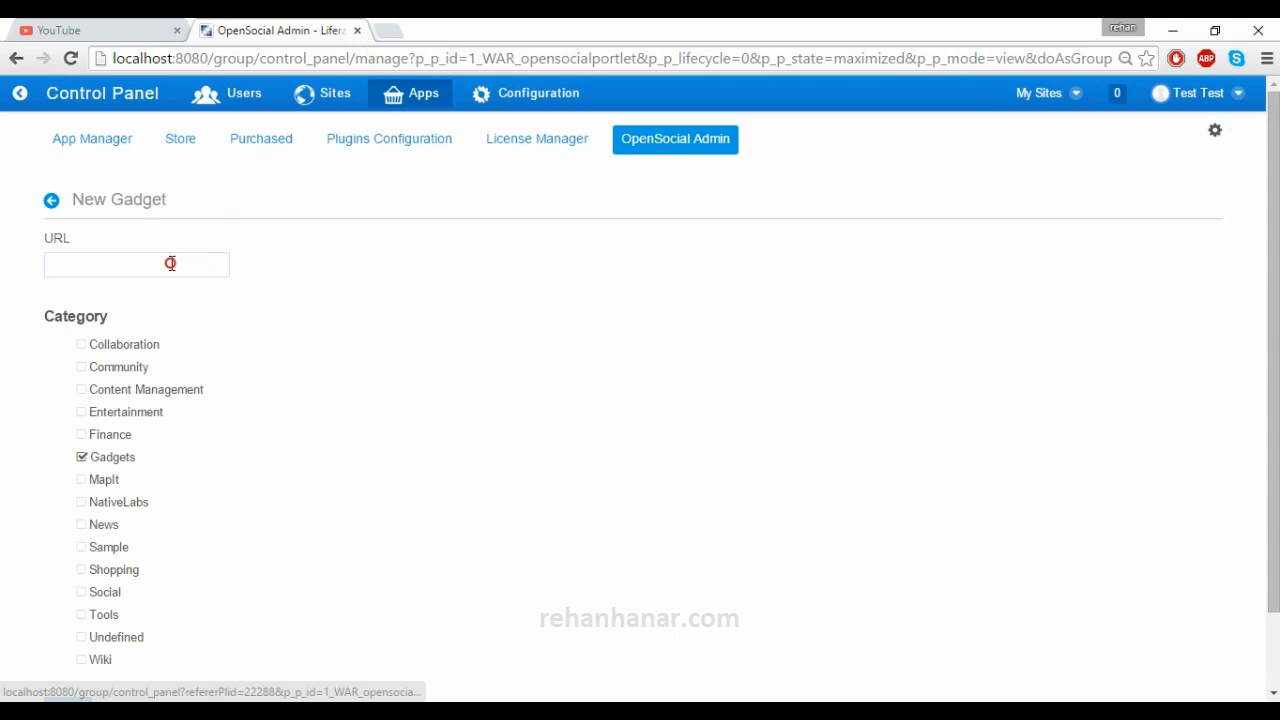
{"action": "left_click", "coordinate": [187, 268]}
{"action": "key", "text": "Return"}
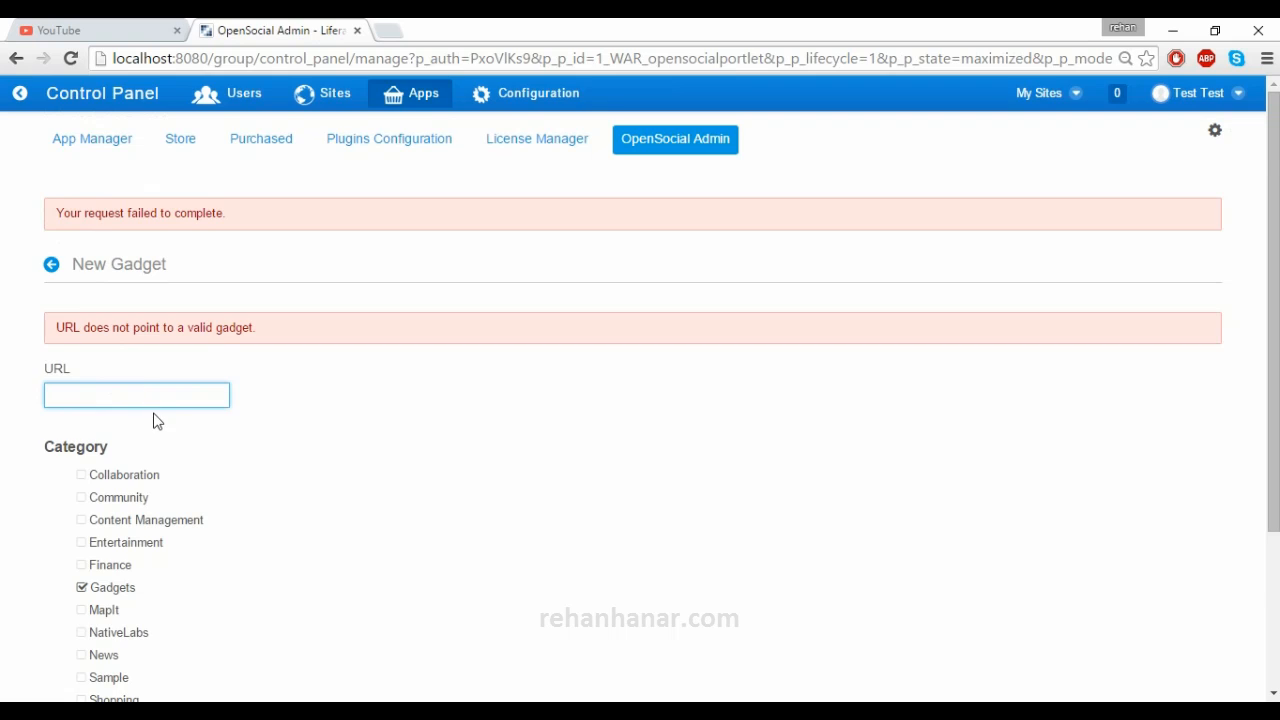
{"action": "scroll", "coordinate": [153, 420], "scroll_direction": "down", "scroll_amount": 1}
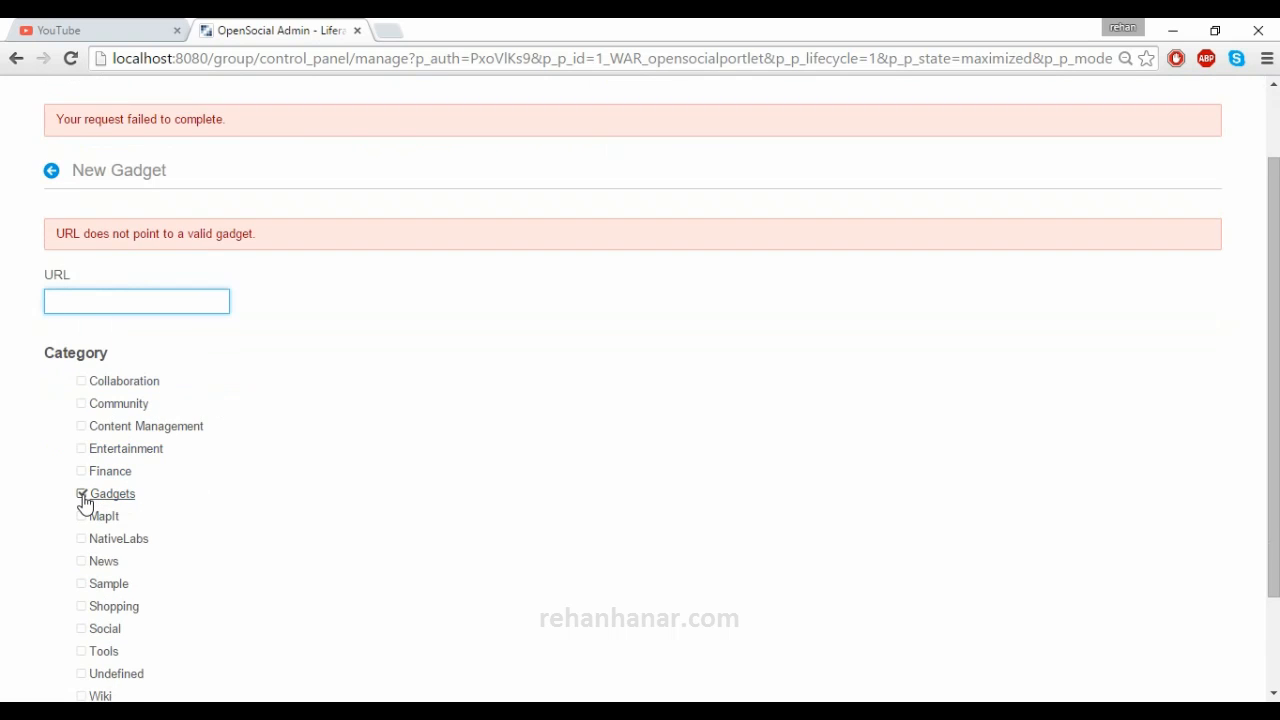
{"action": "scroll", "coordinate": [85, 505], "scroll_direction": "down", "scroll_amount": 2}
{"action": "left_click", "coordinate": [56, 620]}
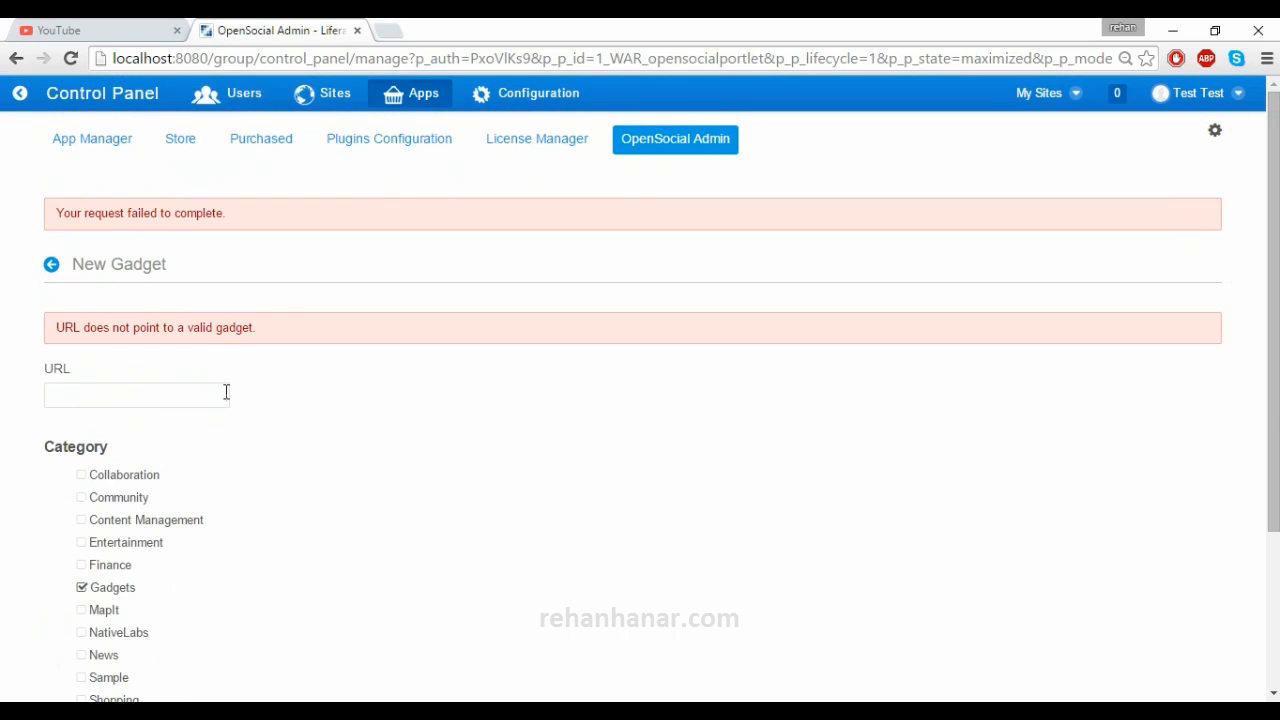
Step: Change the new gadget's category from Gadgets to Sample and try to save it with an empty URL
{"action": "left_click", "coordinate": [123, 392]}
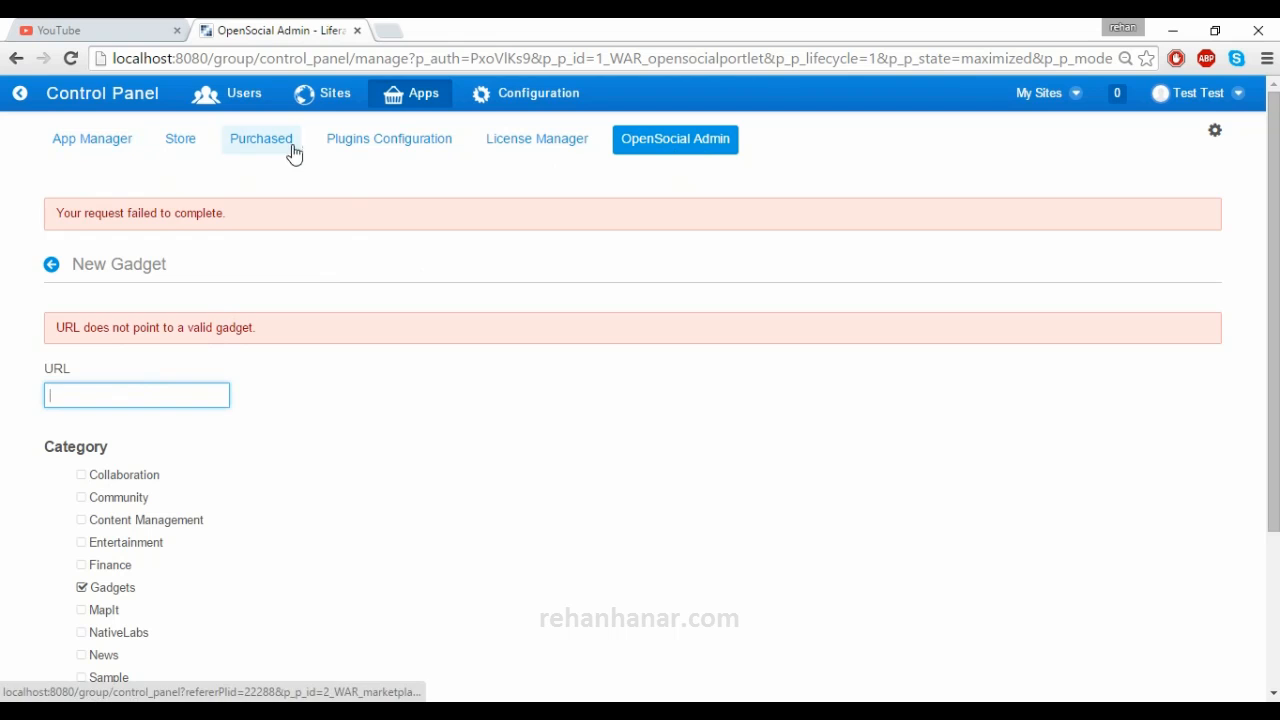
{"action": "scroll", "coordinate": [144, 460], "scroll_direction": "down", "scroll_amount": 1}
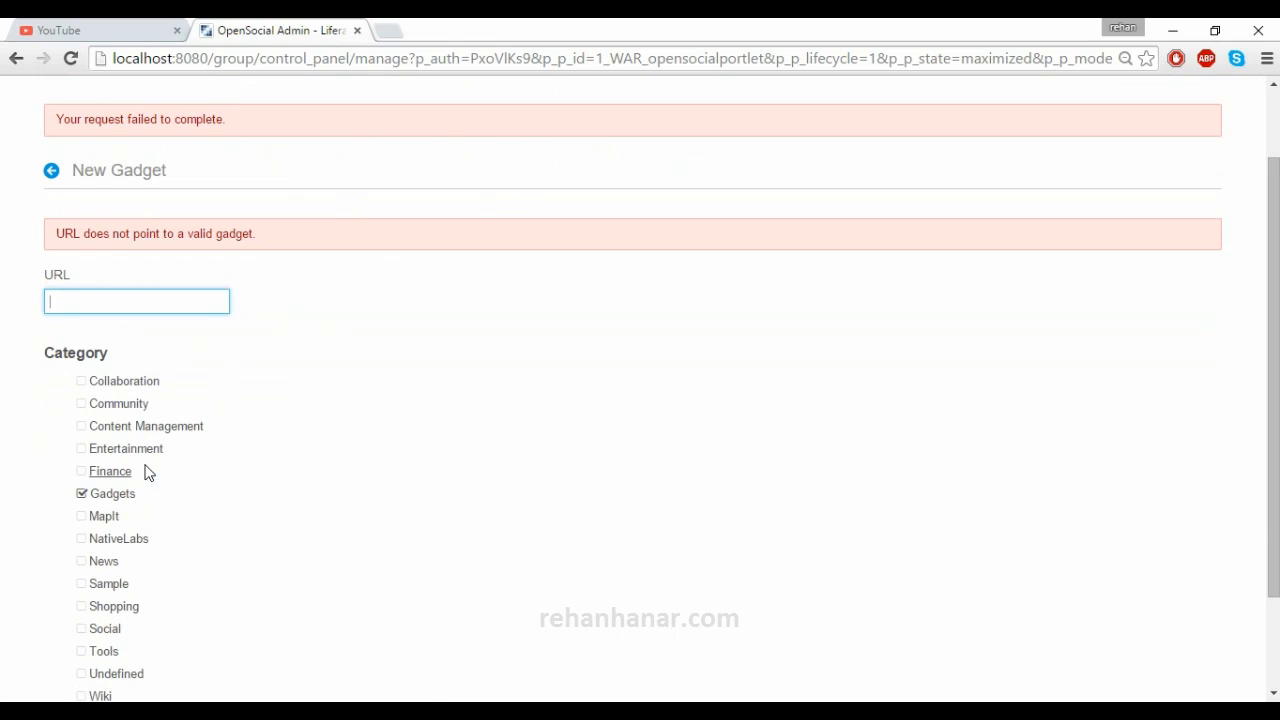
{"action": "left_click", "coordinate": [92, 503]}
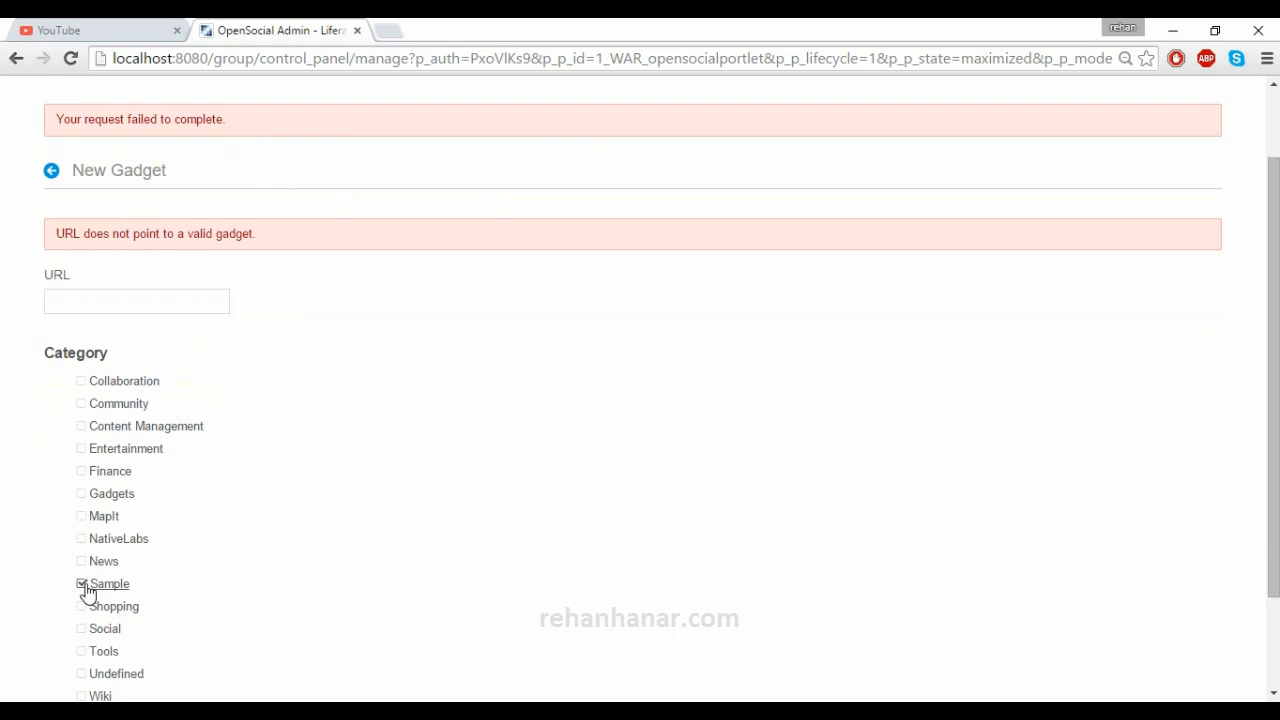
{"action": "scroll", "coordinate": [211, 540], "scroll_direction": "up", "scroll_amount": 1}
{"action": "scroll", "coordinate": [150, 525], "scroll_direction": "down", "scroll_amount": 2}
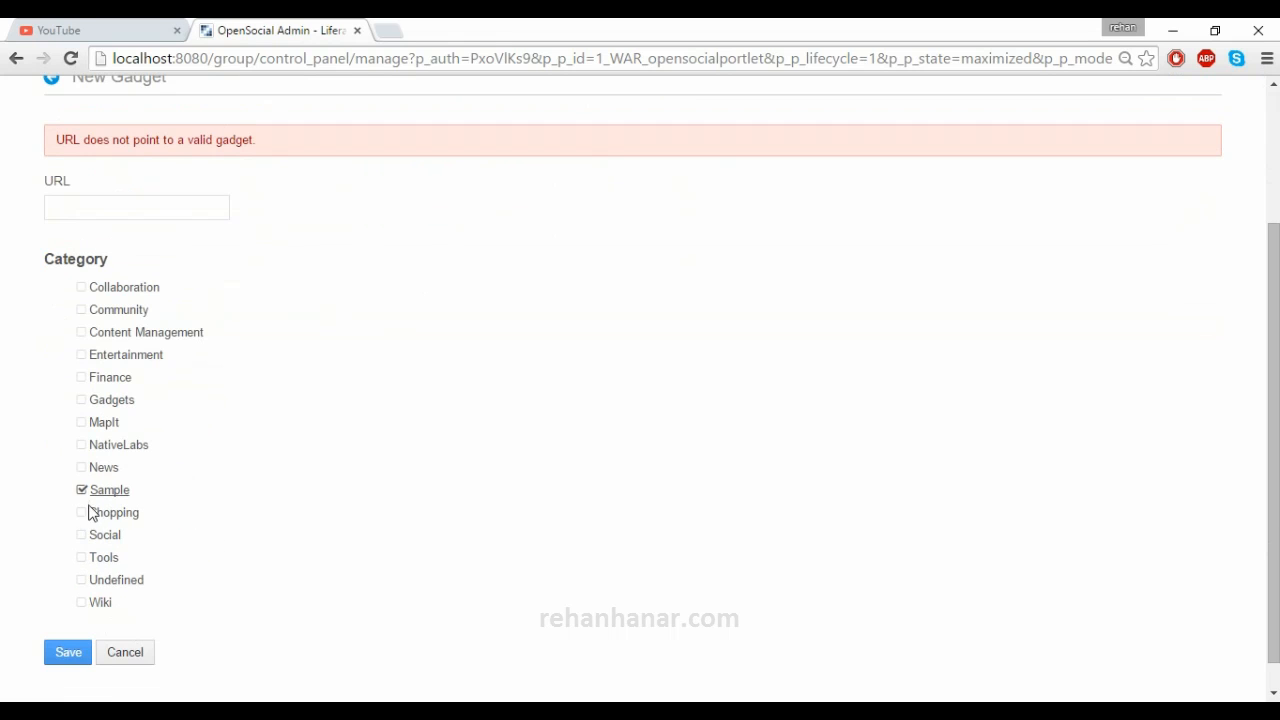
{"action": "left_click", "coordinate": [66, 654]}
{"action": "left_click", "coordinate": [128, 212]}
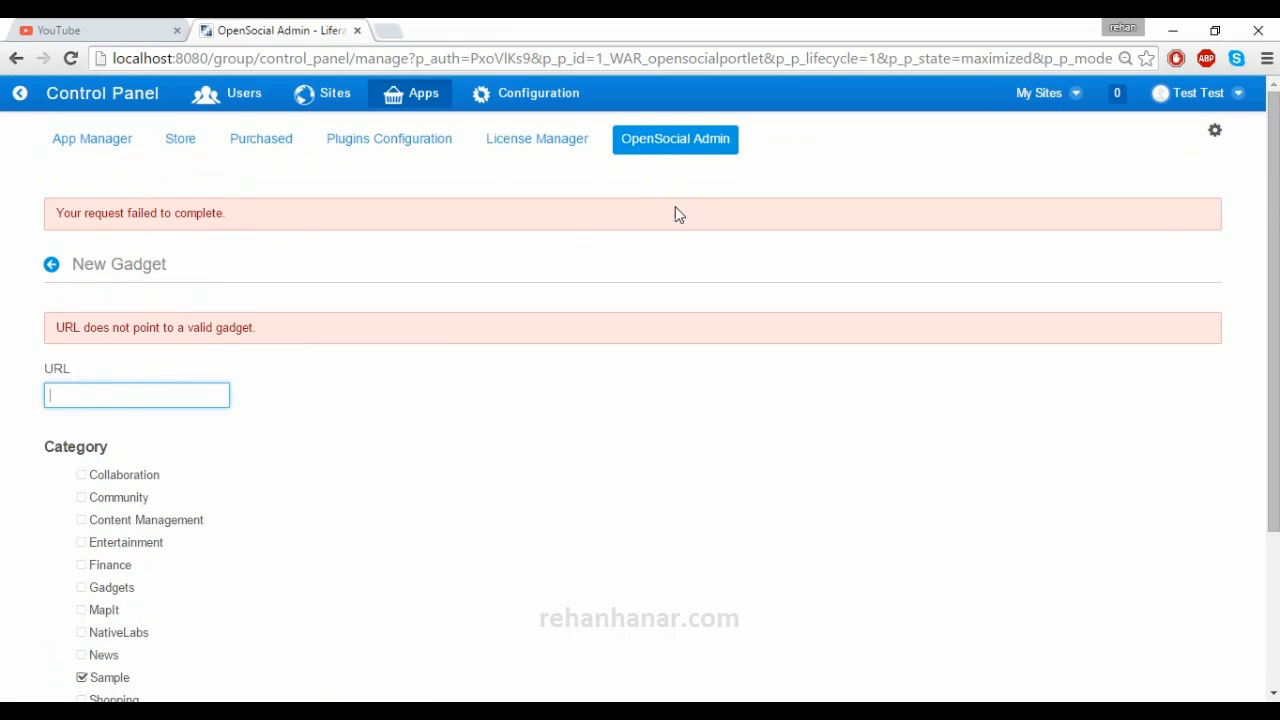
{"action": "scroll", "coordinate": [226, 463], "scroll_direction": "down", "scroll_amount": 2}
{"action": "scroll", "coordinate": [250, 480], "scroll_direction": "up", "scroll_amount": 2}
Step: Go to the purchased apps and start installing MapIt Now
{"action": "left_click", "coordinate": [194, 144]}
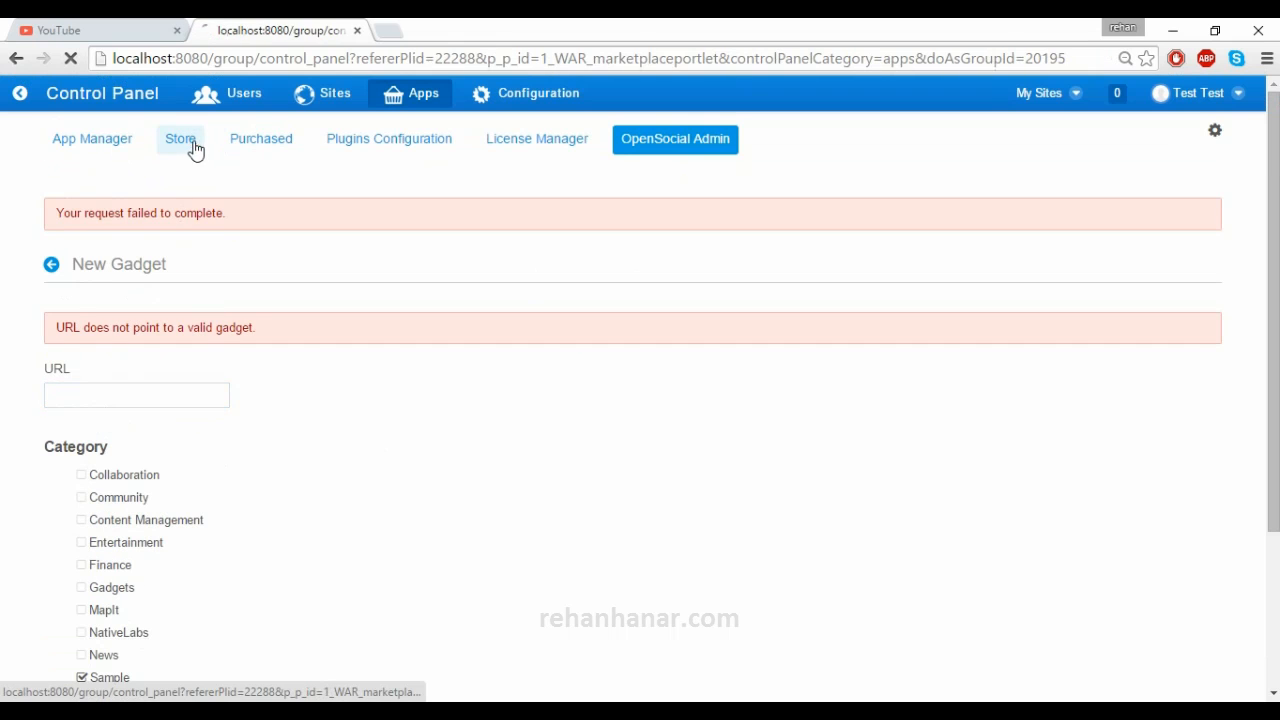
{"action": "left_click", "coordinate": [246, 145]}
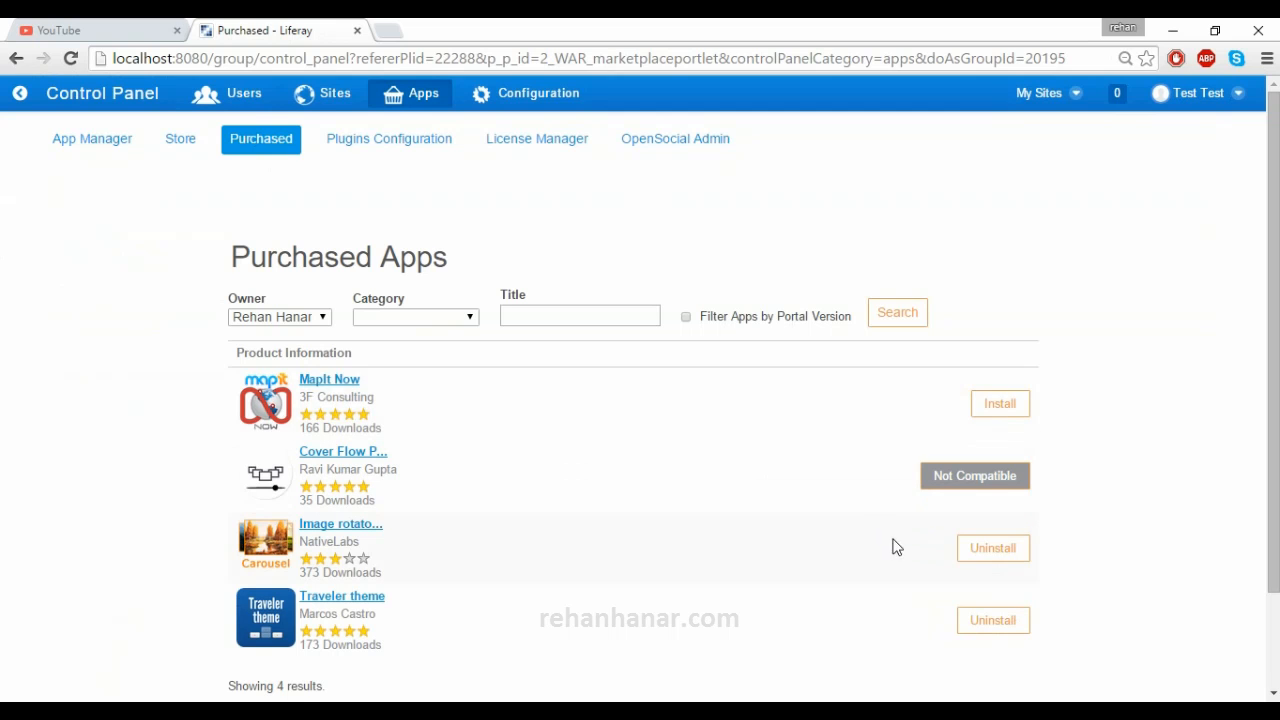
{"action": "left_click", "coordinate": [999, 406]}
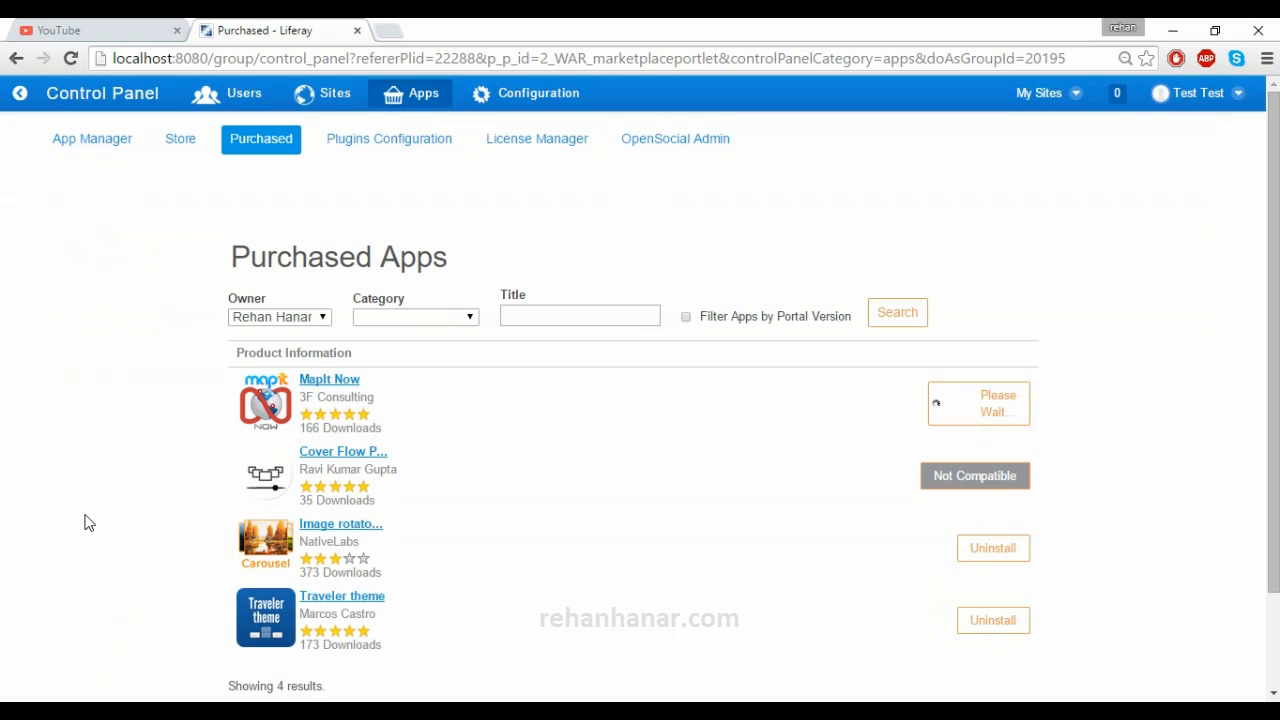
Step: Leave the Control Panel for the Portlets Page and search the applications available to add for "imag"
{"action": "left_click", "coordinate": [21, 95]}
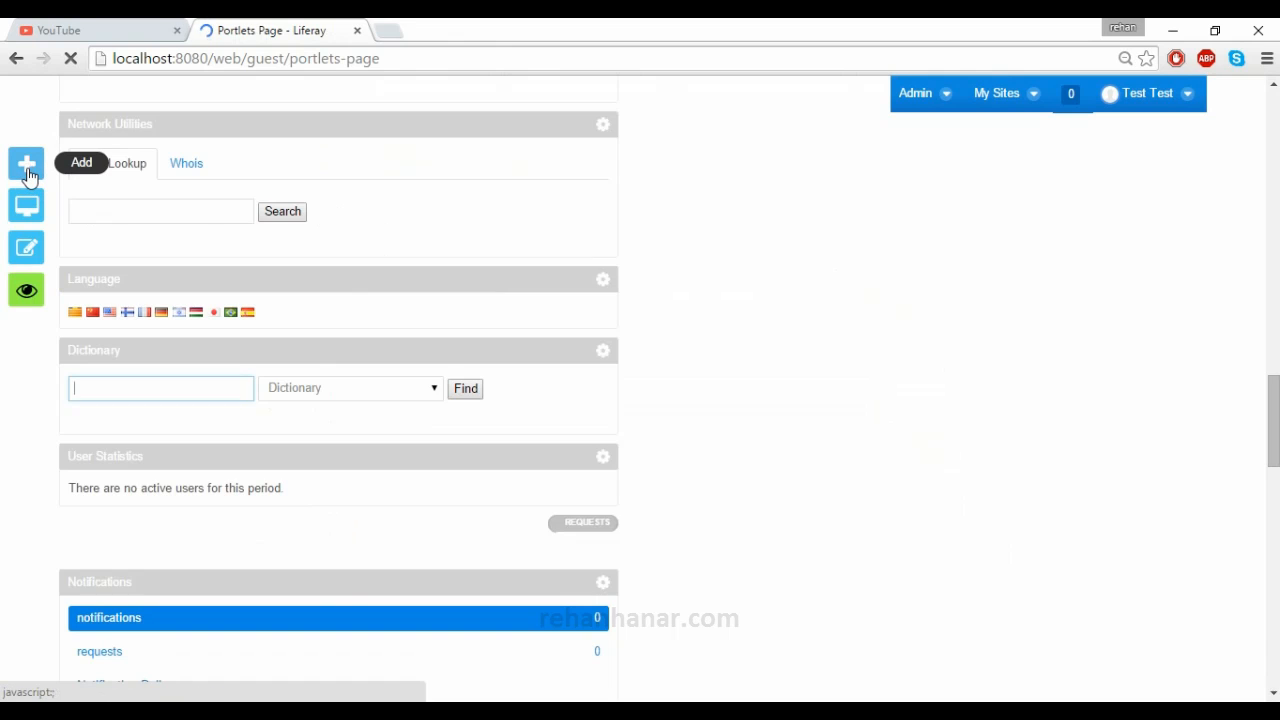
{"action": "left_click", "coordinate": [27, 172]}
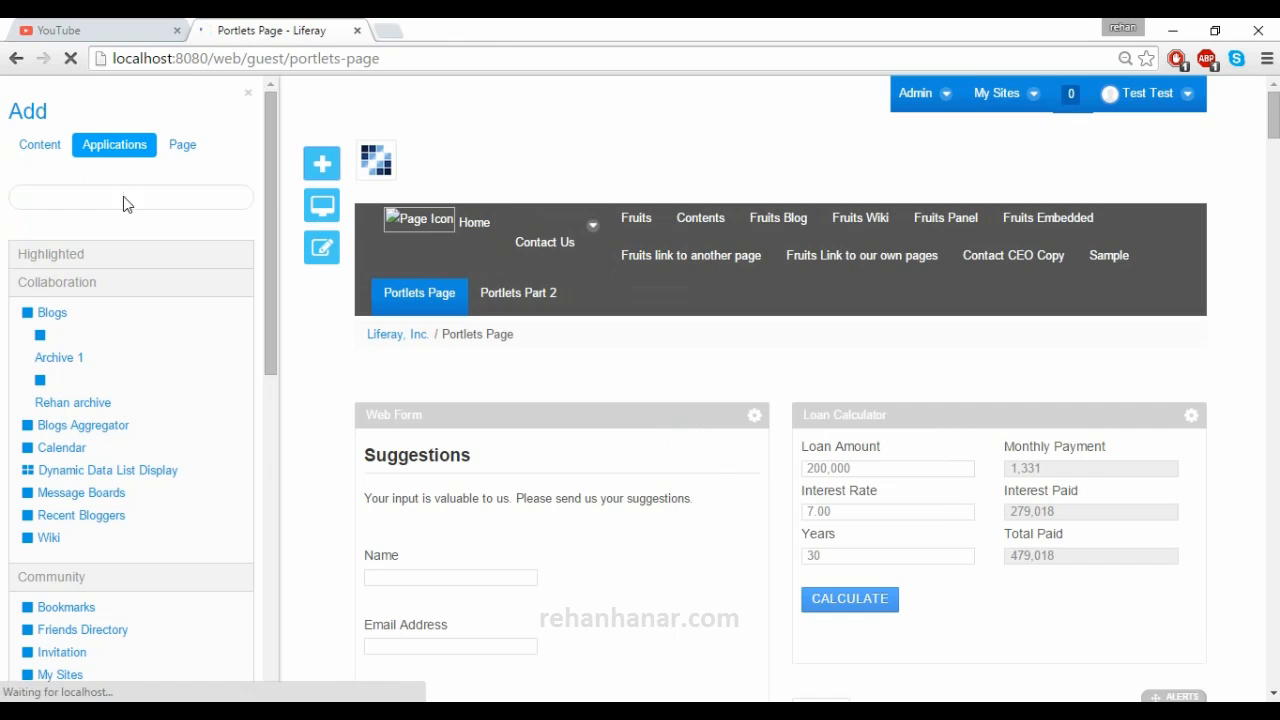
{"action": "left_click", "coordinate": [125, 196]}
{"action": "type", "text": "imagr"}
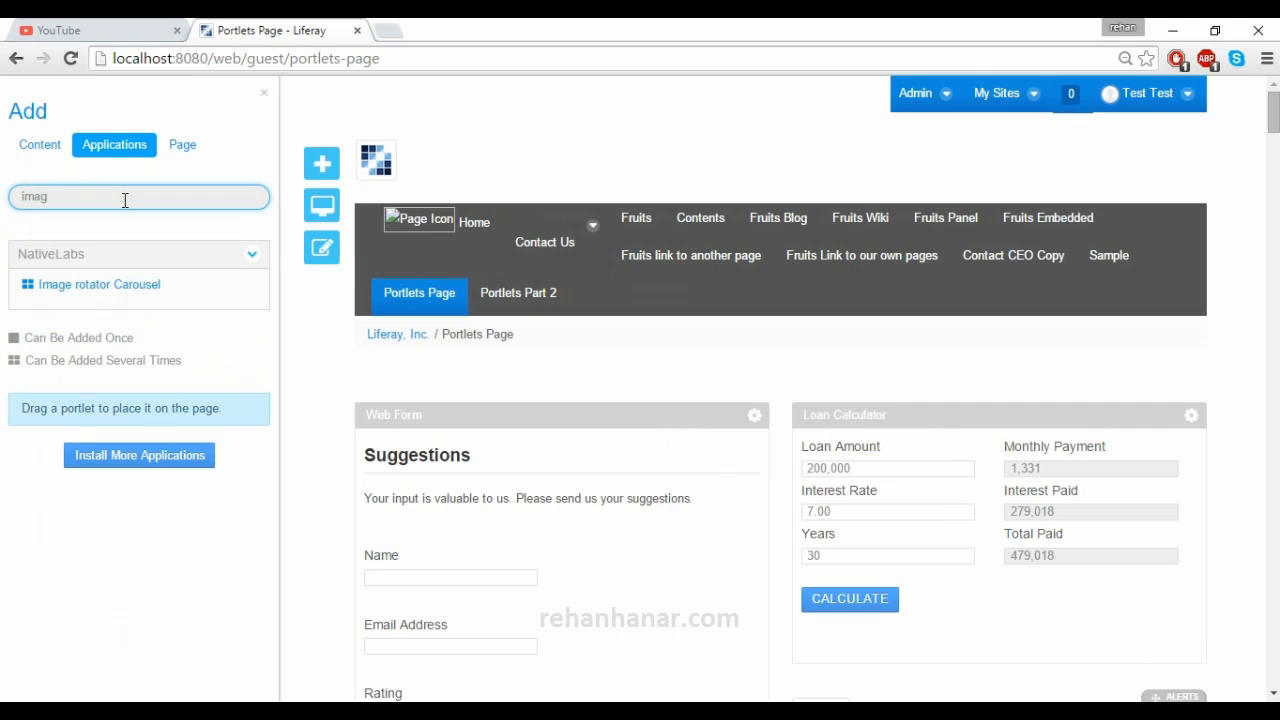
Step: Place the Image rotator Carousel portlet above the Web Form on the Portlets Page and close the Add panel
{"action": "left_click_drag", "start_coordinate": [122, 291], "coordinate": [352, 332]}
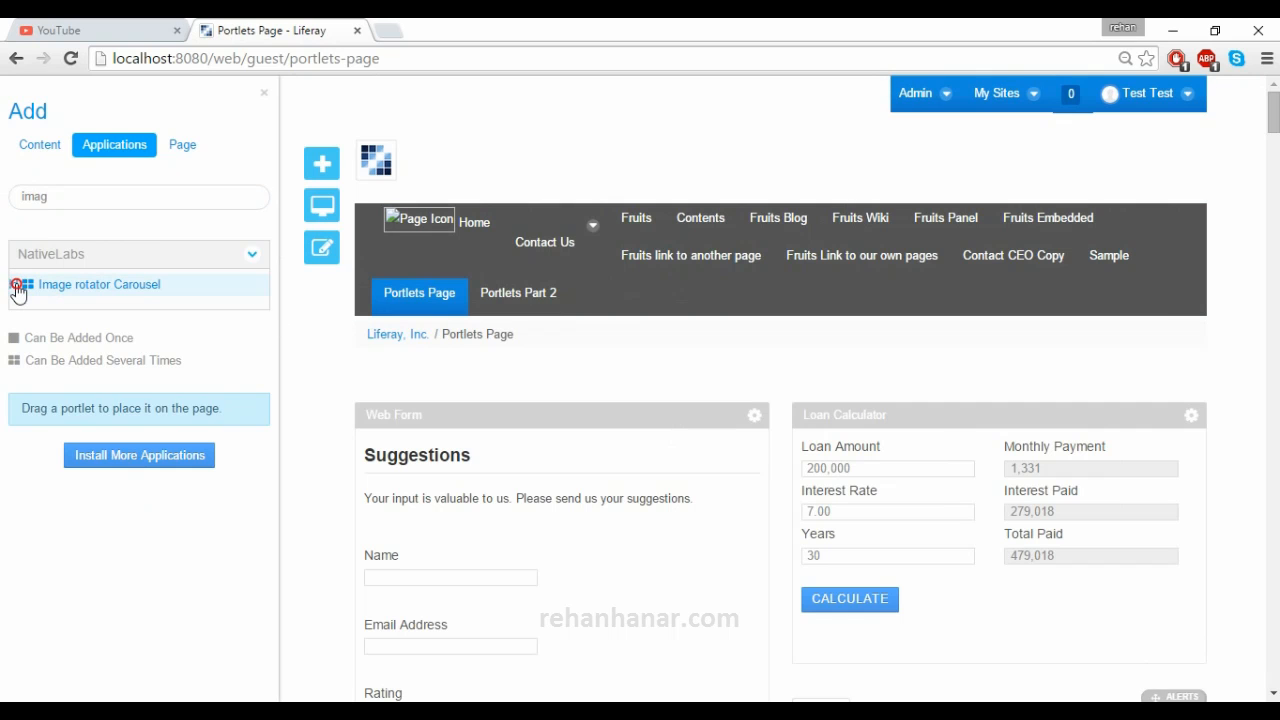
{"action": "left_click", "coordinate": [17, 290]}
{"action": "scroll", "coordinate": [603, 418], "scroll_direction": "down", "scroll_amount": 2}
{"action": "scroll", "coordinate": [603, 418], "scroll_direction": "up", "scroll_amount": 2}
{"action": "scroll", "coordinate": [603, 418], "scroll_direction": "down", "scroll_amount": 1}
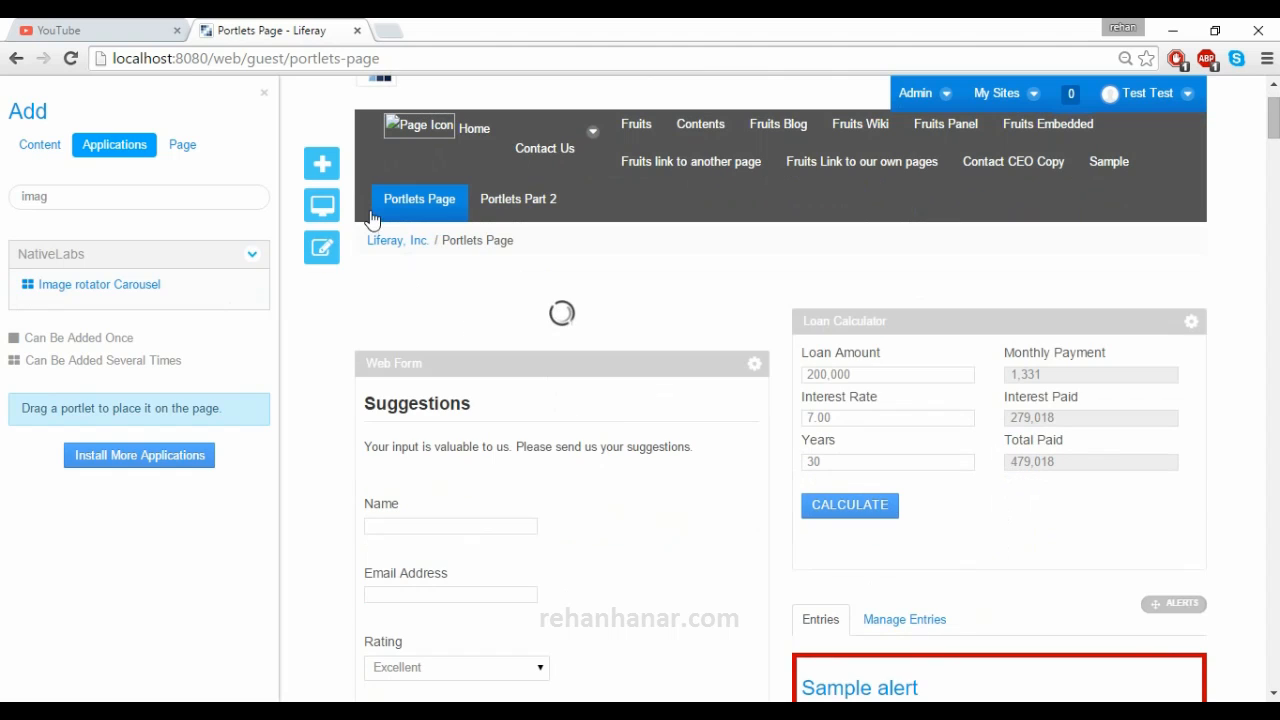
{"action": "left_click", "coordinate": [263, 92]}
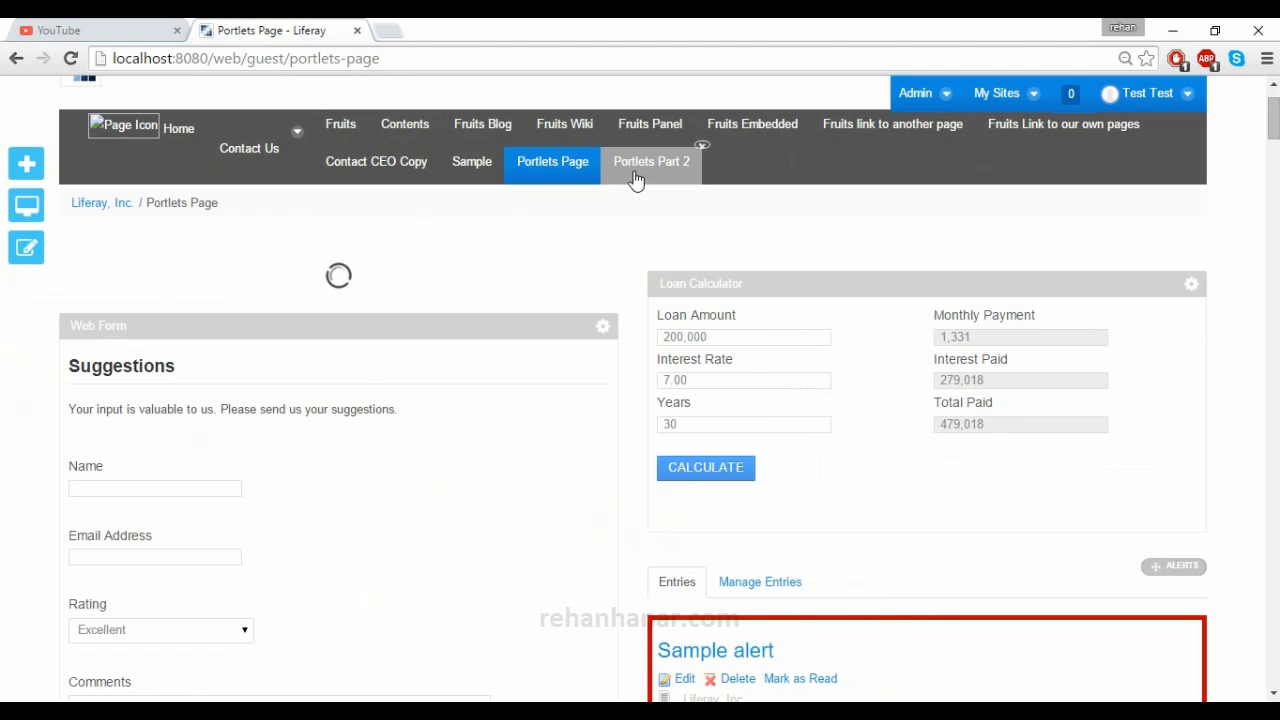
Step: Open the Image rotator Carousel portlet's configuration and add PixelKit_home_icon (1).png as its first image
{"action": "scroll", "coordinate": [308, 272], "scroll_direction": "down", "scroll_amount": 2}
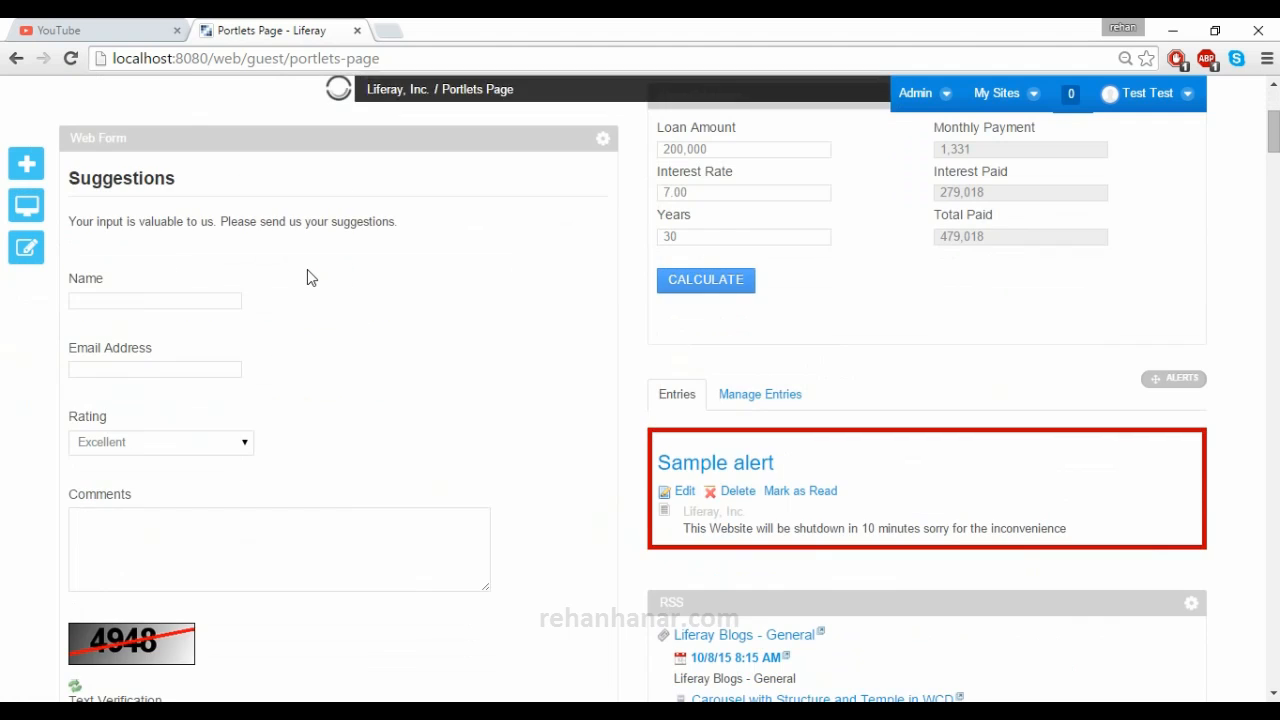
{"action": "scroll", "coordinate": [308, 272], "scroll_direction": "up", "scroll_amount": 2}
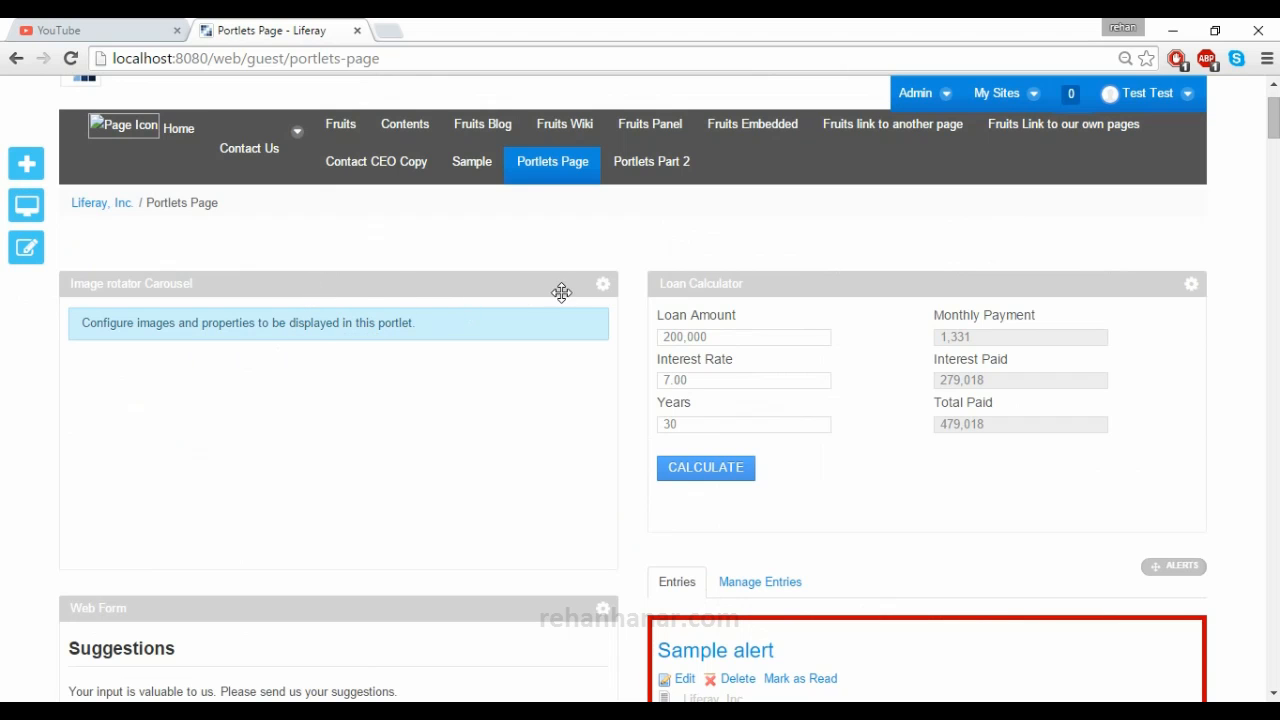
{"action": "left_click", "coordinate": [601, 288]}
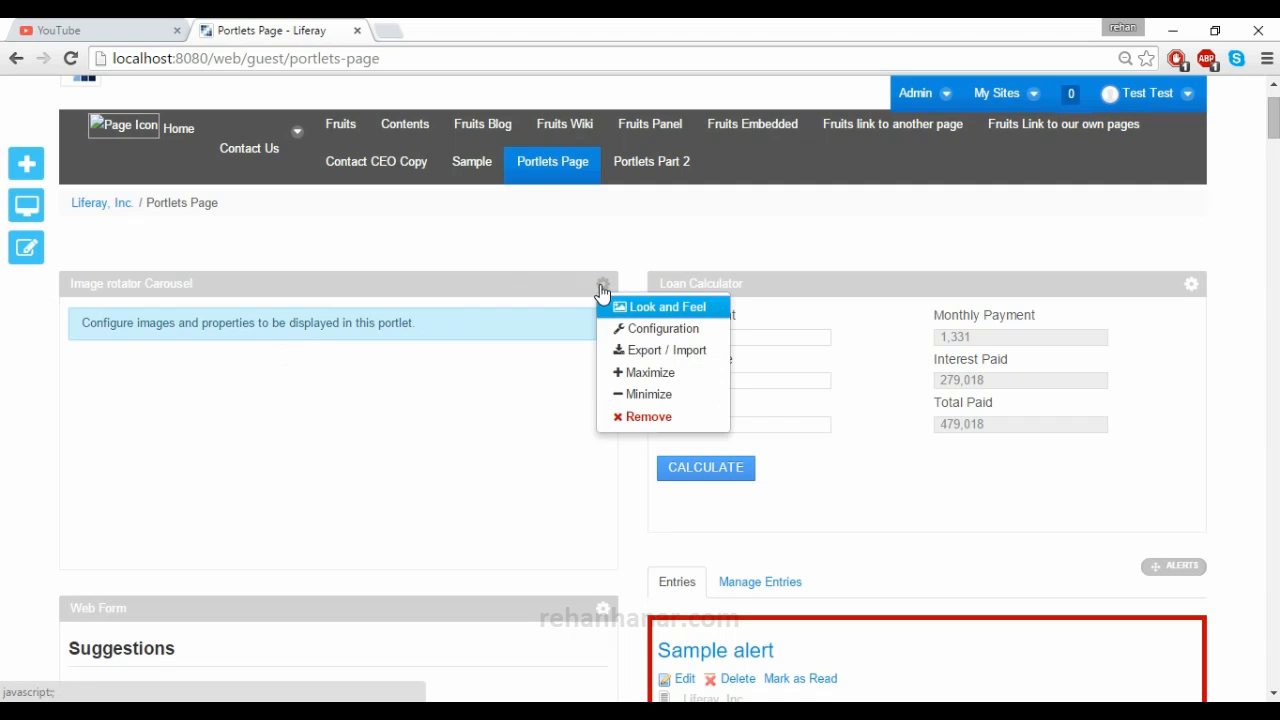
{"action": "left_click", "coordinate": [630, 329]}
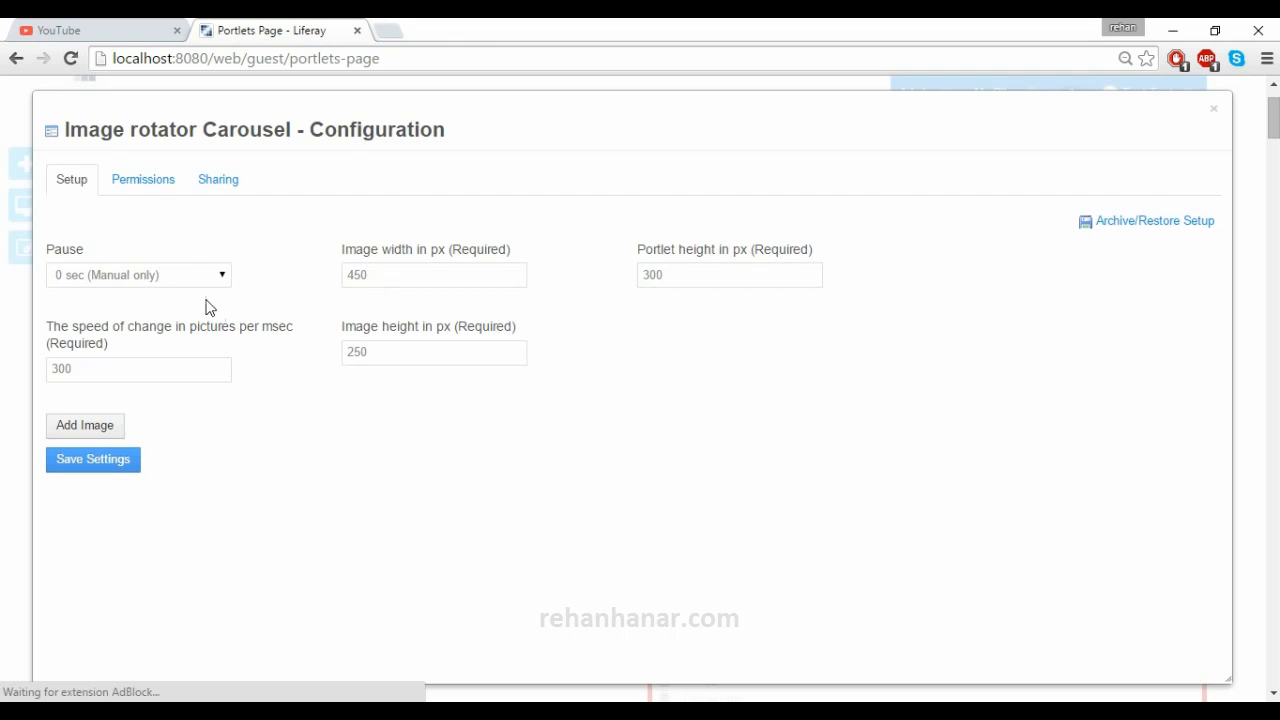
{"action": "left_click", "coordinate": [101, 430]}
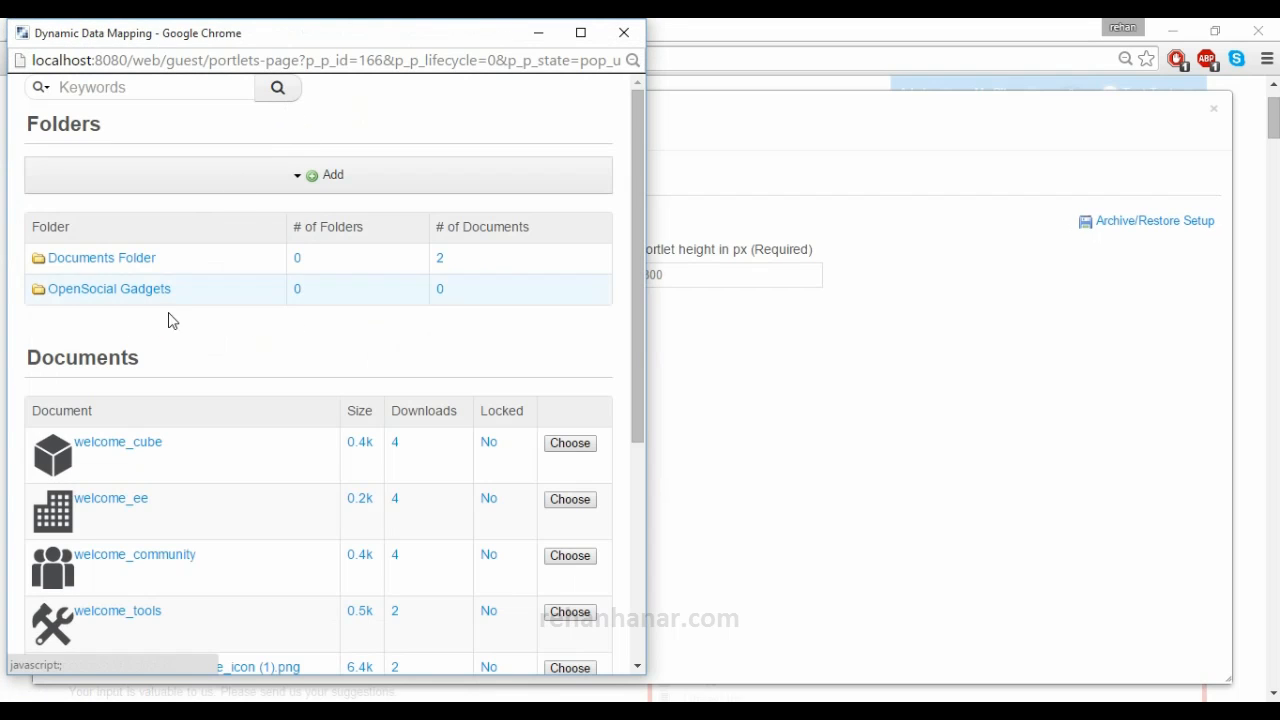
{"action": "scroll", "coordinate": [171, 320], "scroll_direction": "down", "scroll_amount": 2}
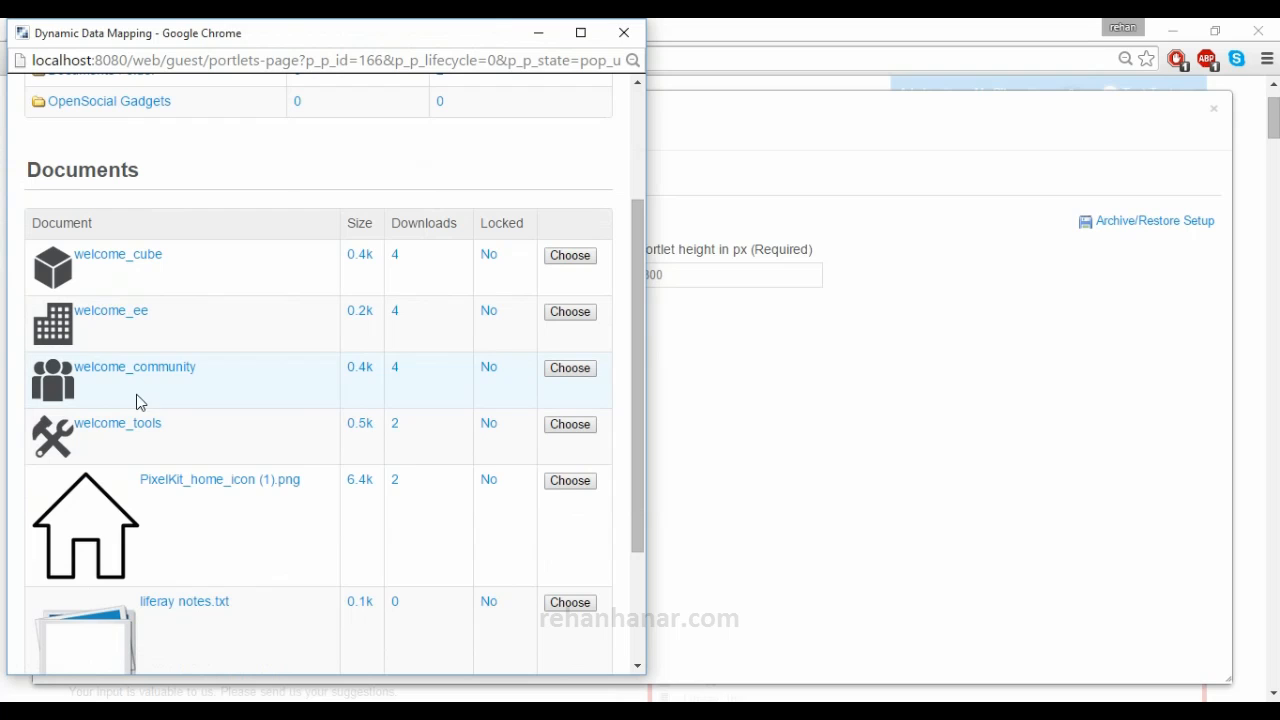
{"action": "left_click", "coordinate": [570, 481]}
Step: Add the welcome_community and welcome_cube documents as further images in the carousel's configuration
{"action": "left_click", "coordinate": [96, 438]}
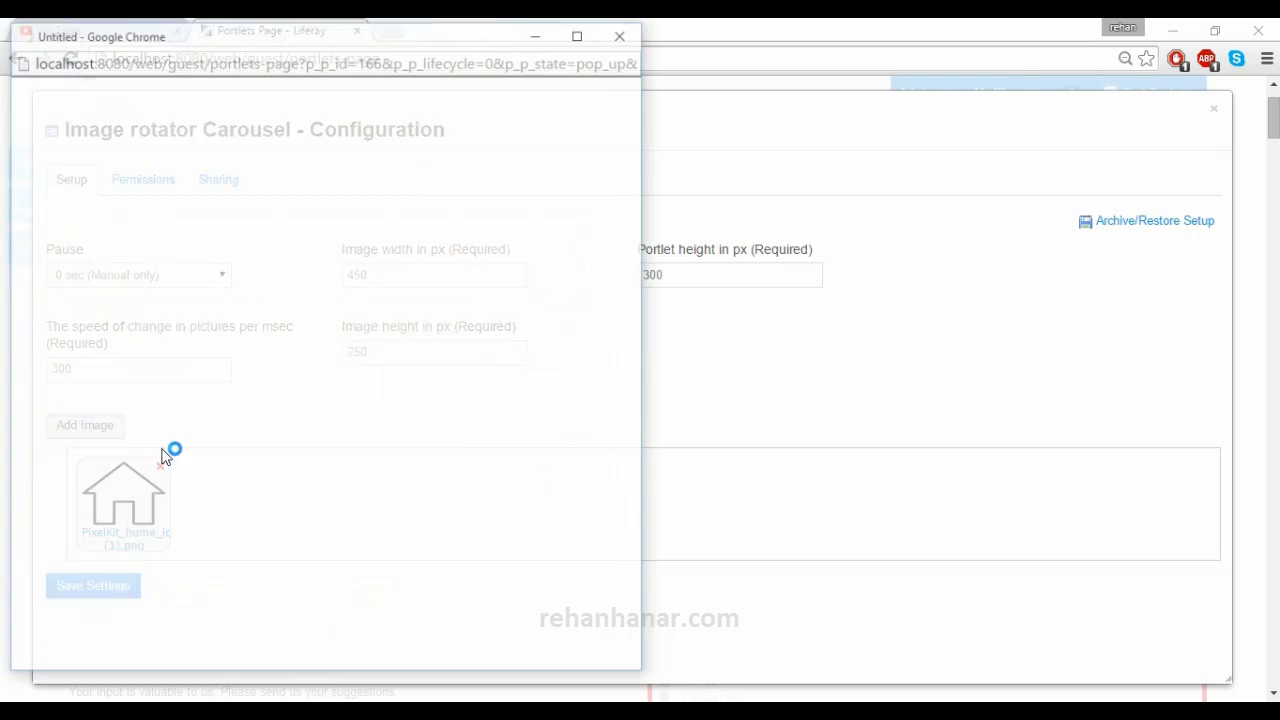
{"action": "scroll", "coordinate": [571, 443], "scroll_direction": "down", "scroll_amount": 4}
{"action": "scroll", "coordinate": [590, 480], "scroll_direction": "down", "scroll_amount": 2}
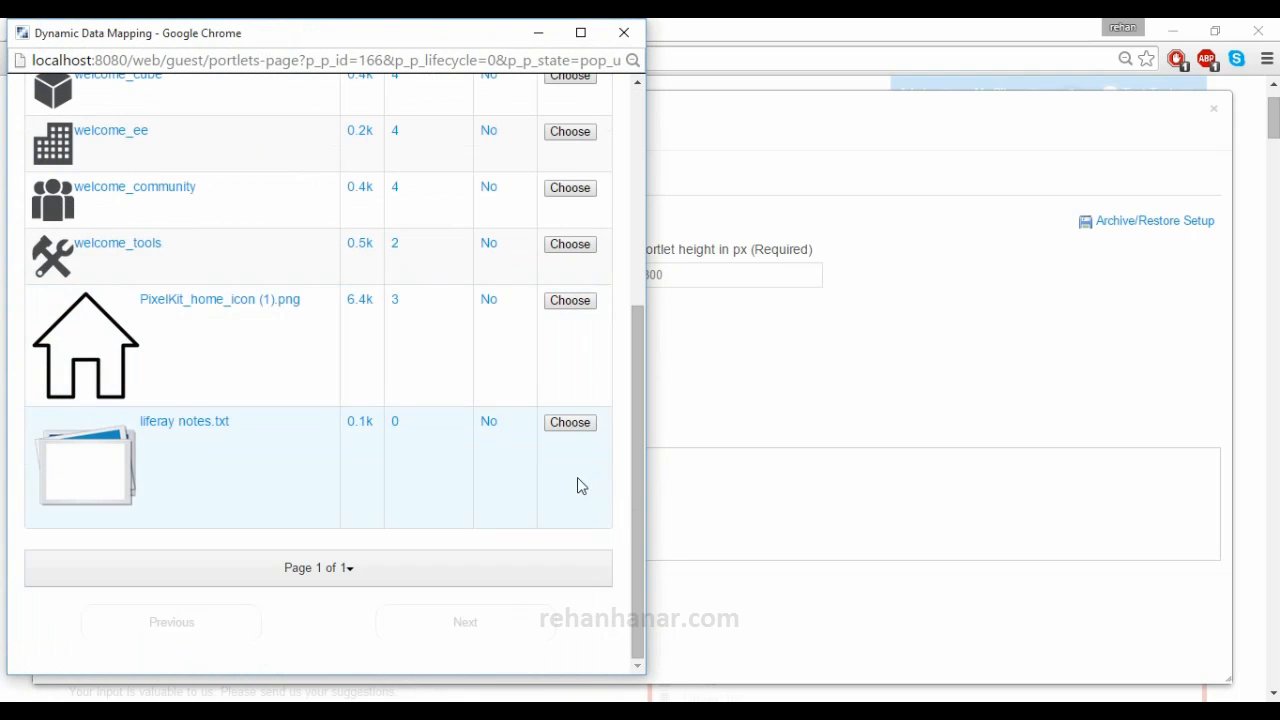
{"action": "scroll", "coordinate": [495, 395], "scroll_direction": "up", "scroll_amount": 1}
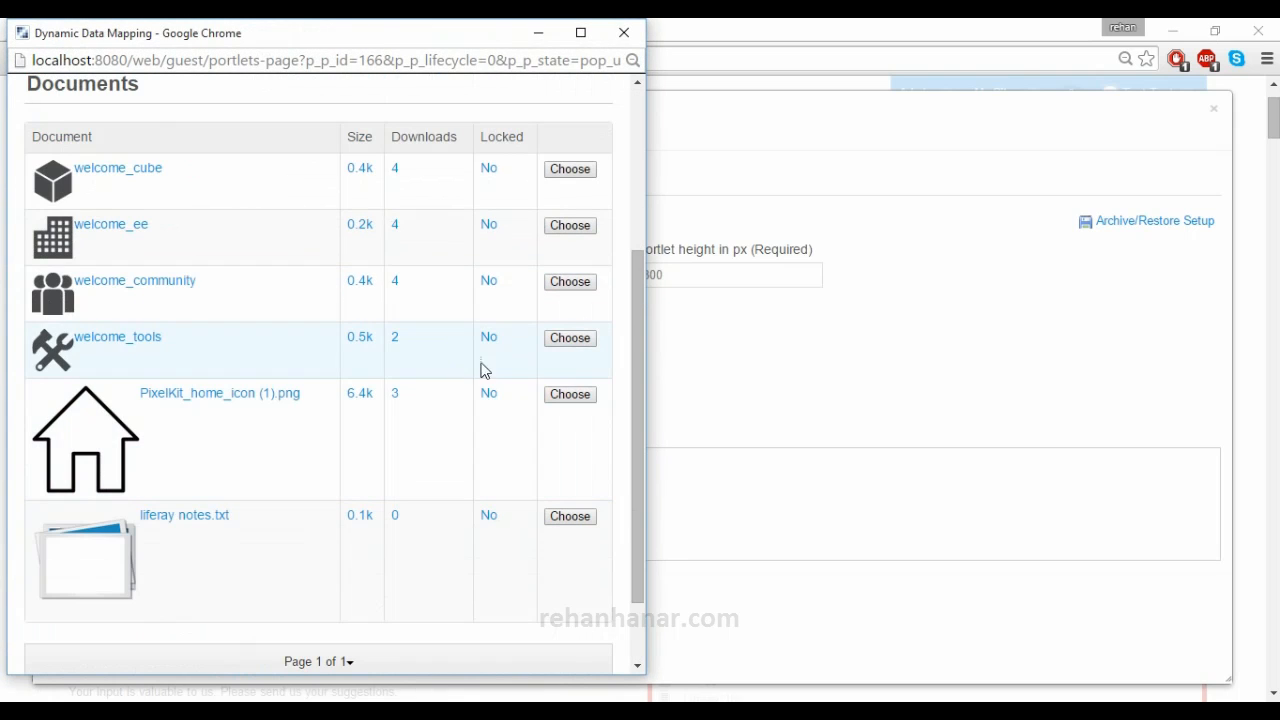
{"action": "left_click", "coordinate": [580, 284]}
{"action": "left_click", "coordinate": [67, 440]}
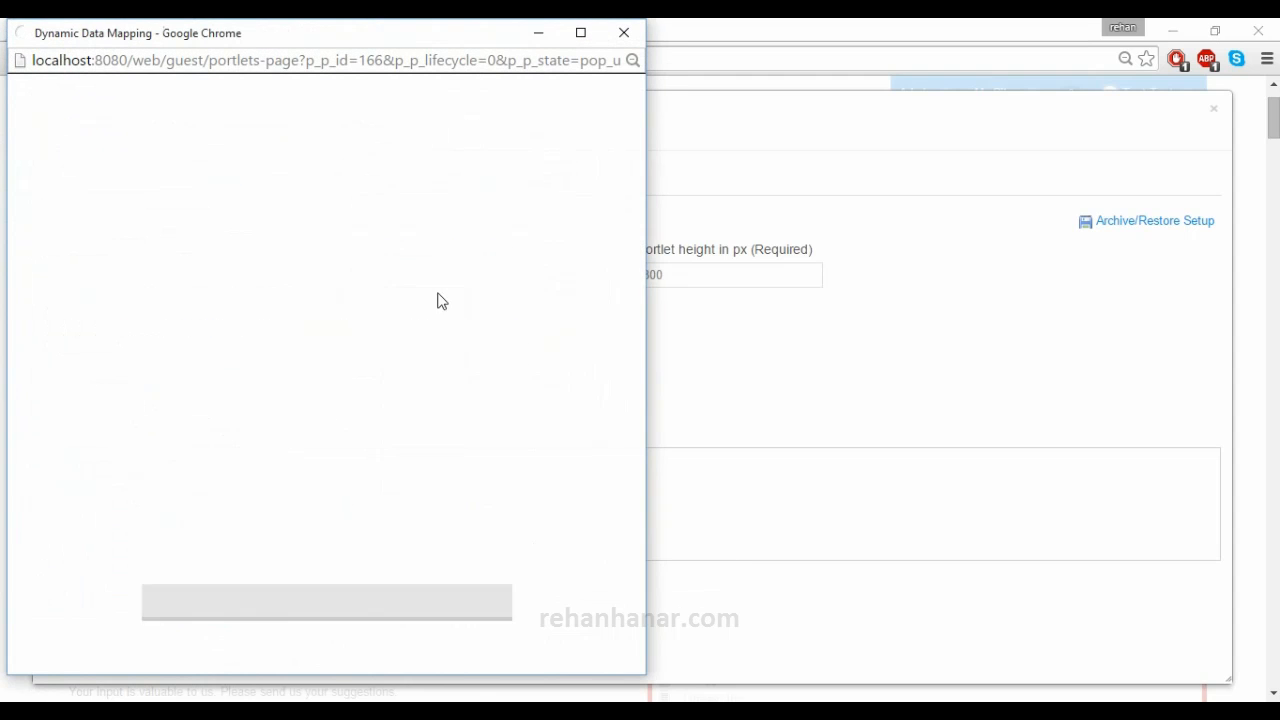
{"action": "left_click", "coordinate": [568, 444]}
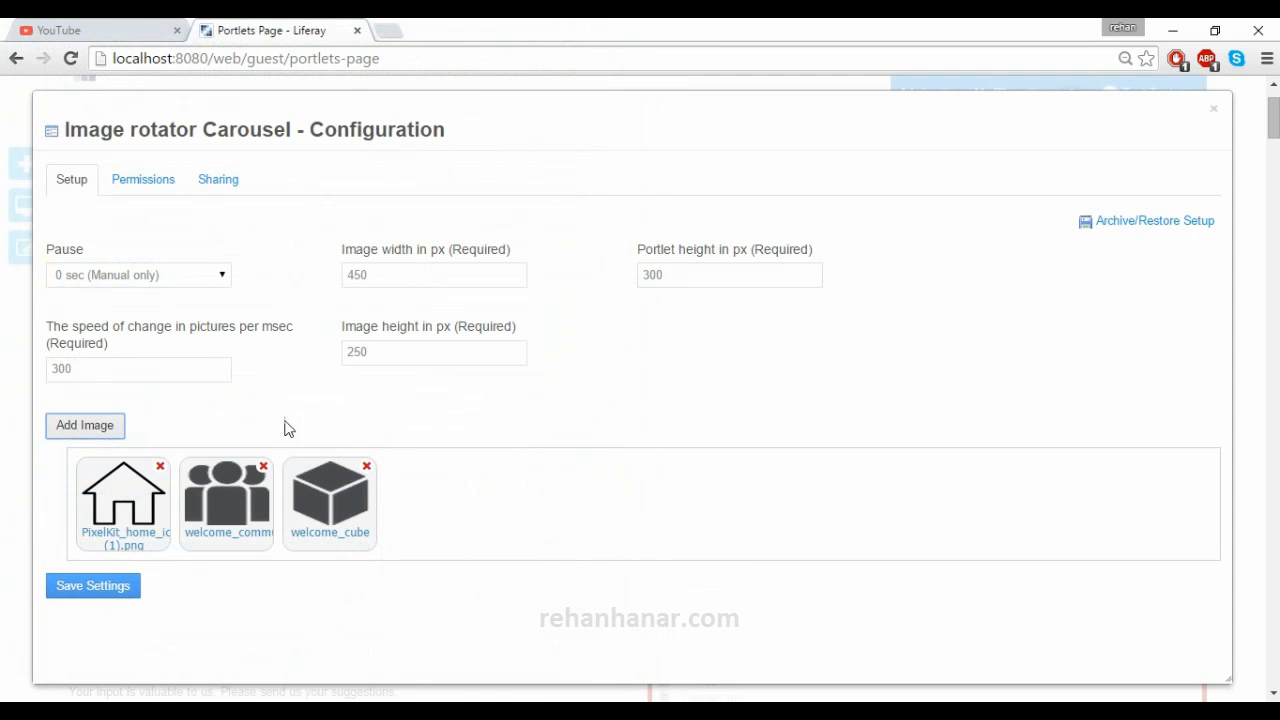
Step: Save the carousel's settings, close its configuration, and rotate the carousel on the page to its next image
{"action": "left_click", "coordinate": [116, 592]}
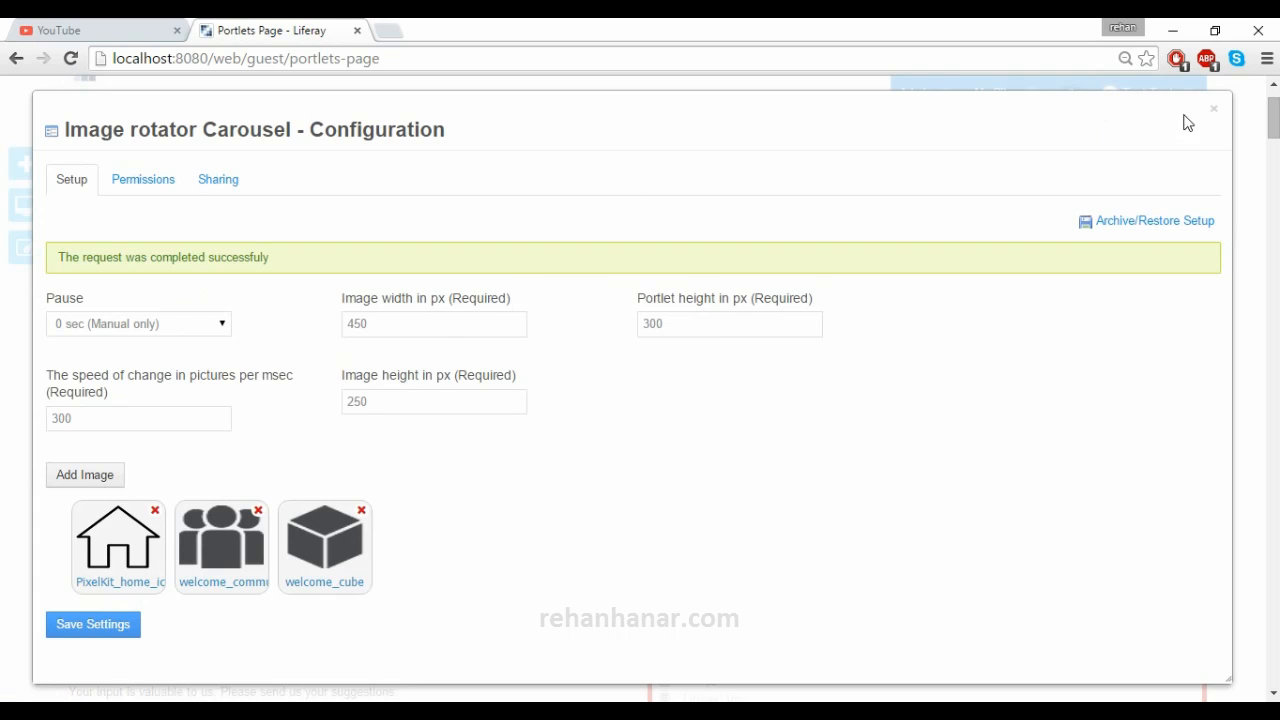
{"action": "left_click", "coordinate": [1214, 110]}
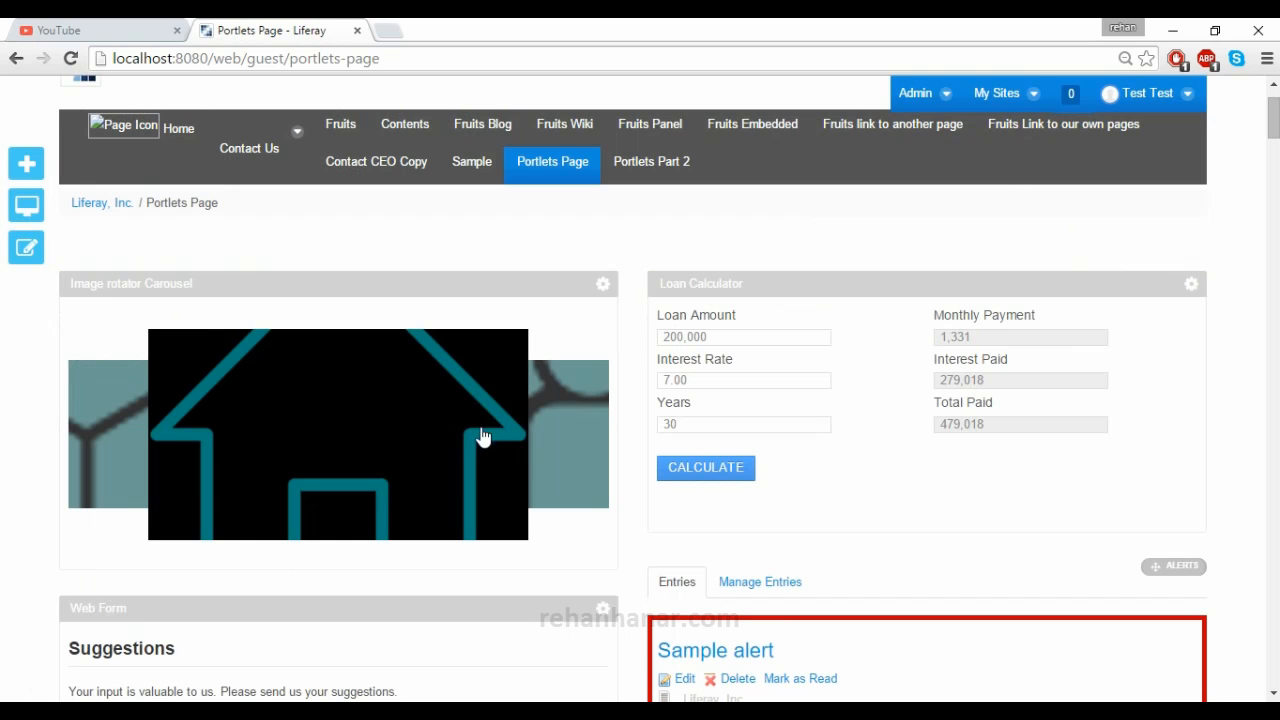
{"action": "left_click", "coordinate": [527, 454]}
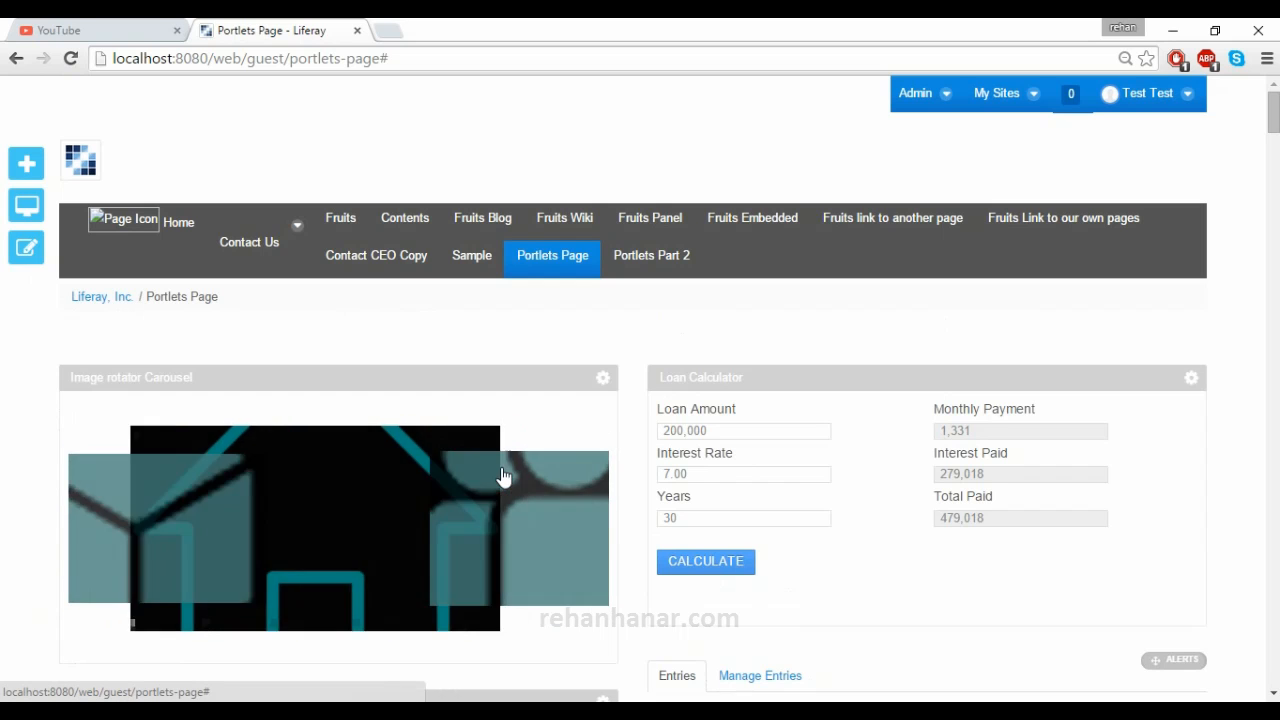
{"action": "scroll", "coordinate": [640, 516], "scroll_direction": "down", "scroll_amount": 1}
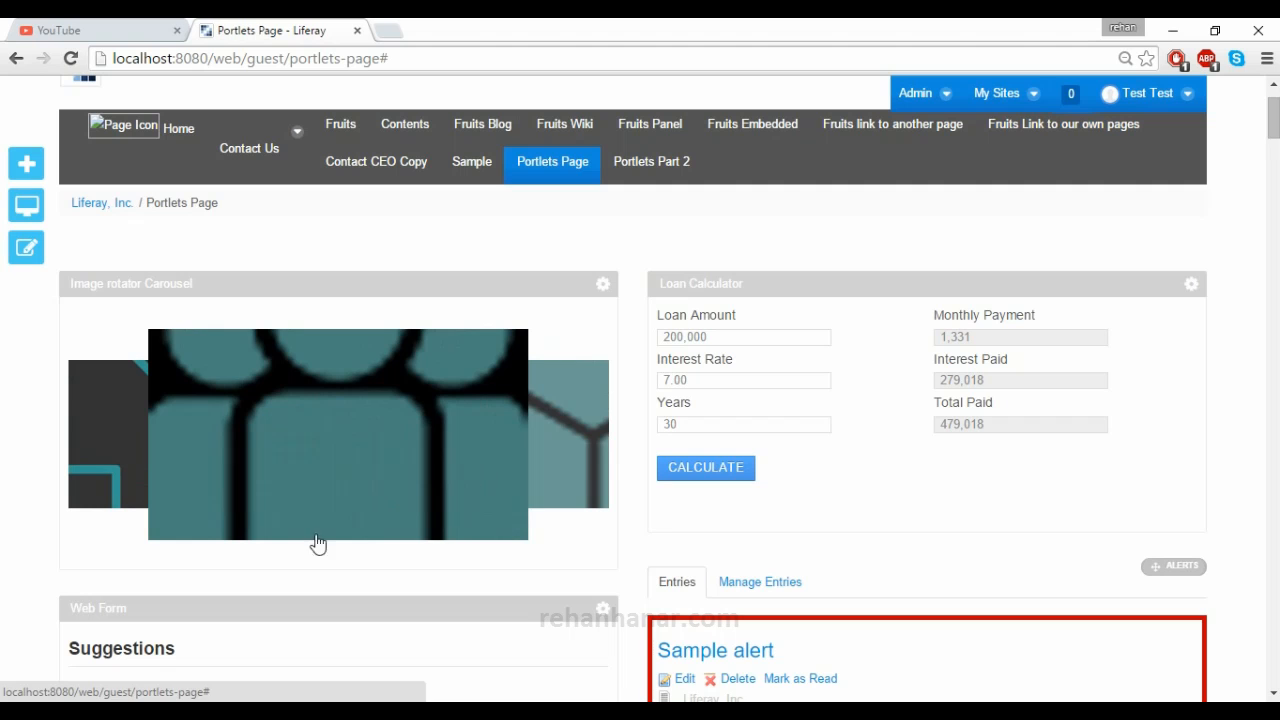
{"action": "scroll", "coordinate": [20, 440], "scroll_direction": "down", "scroll_amount": 3}
{"action": "scroll", "coordinate": [20, 443], "scroll_direction": "up", "scroll_amount": 5}
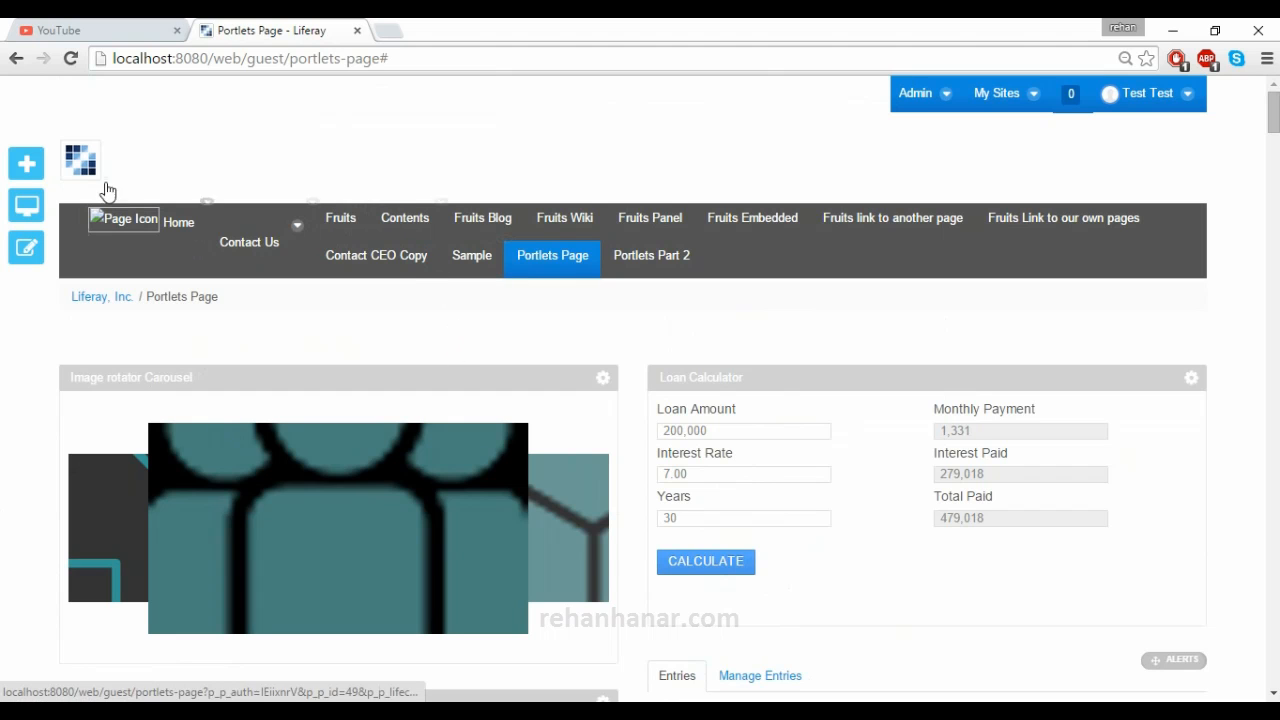
Step: Show the applications available to add to the Portlets Page, and go to the Control Panel
{"action": "left_click", "coordinate": [28, 173]}
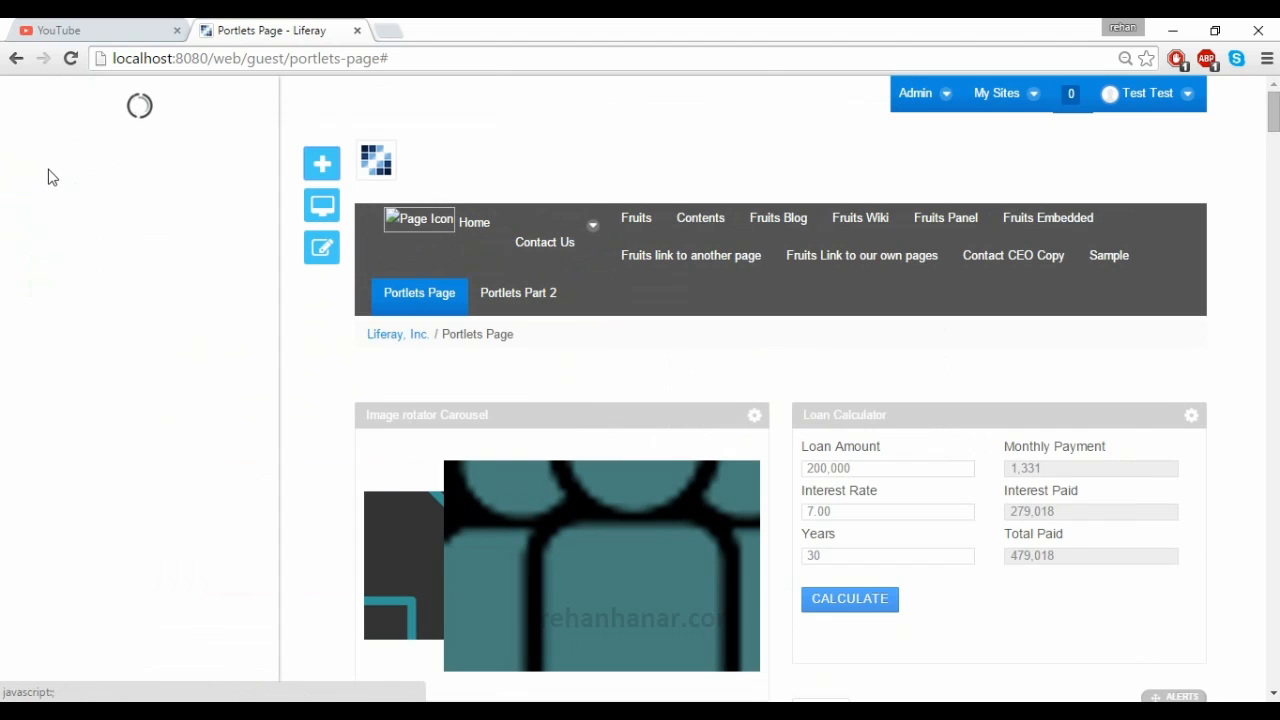
{"action": "left_click", "coordinate": [930, 93]}
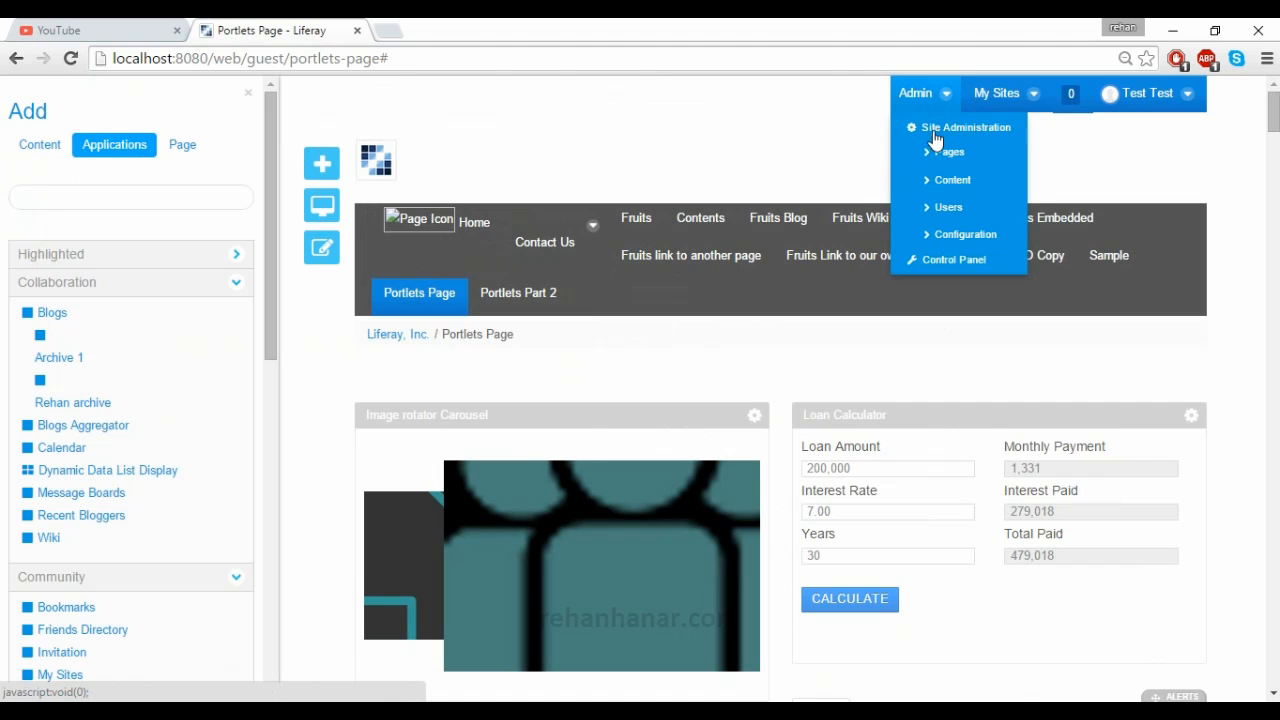
{"action": "left_click", "coordinate": [945, 261]}
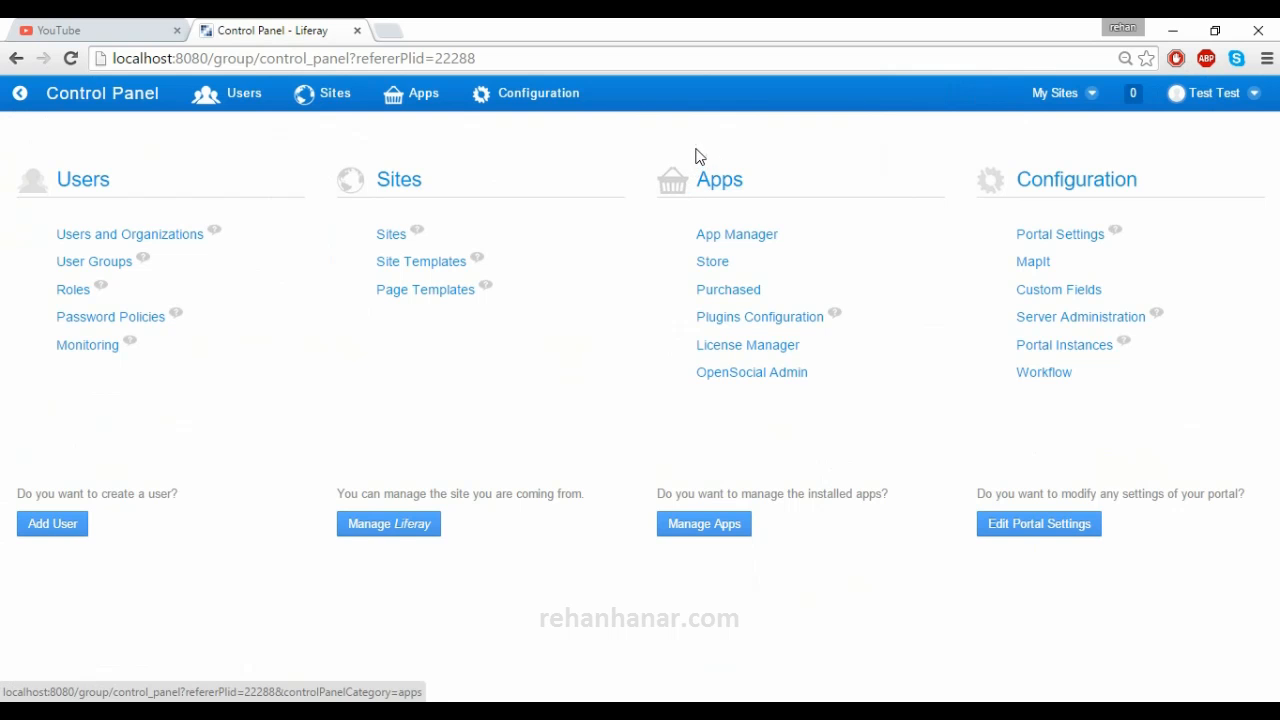
{"action": "left_click_drag", "start_coordinate": [648, 157], "coordinate": [796, 390]}
{"action": "left_click", "coordinate": [858, 405]}
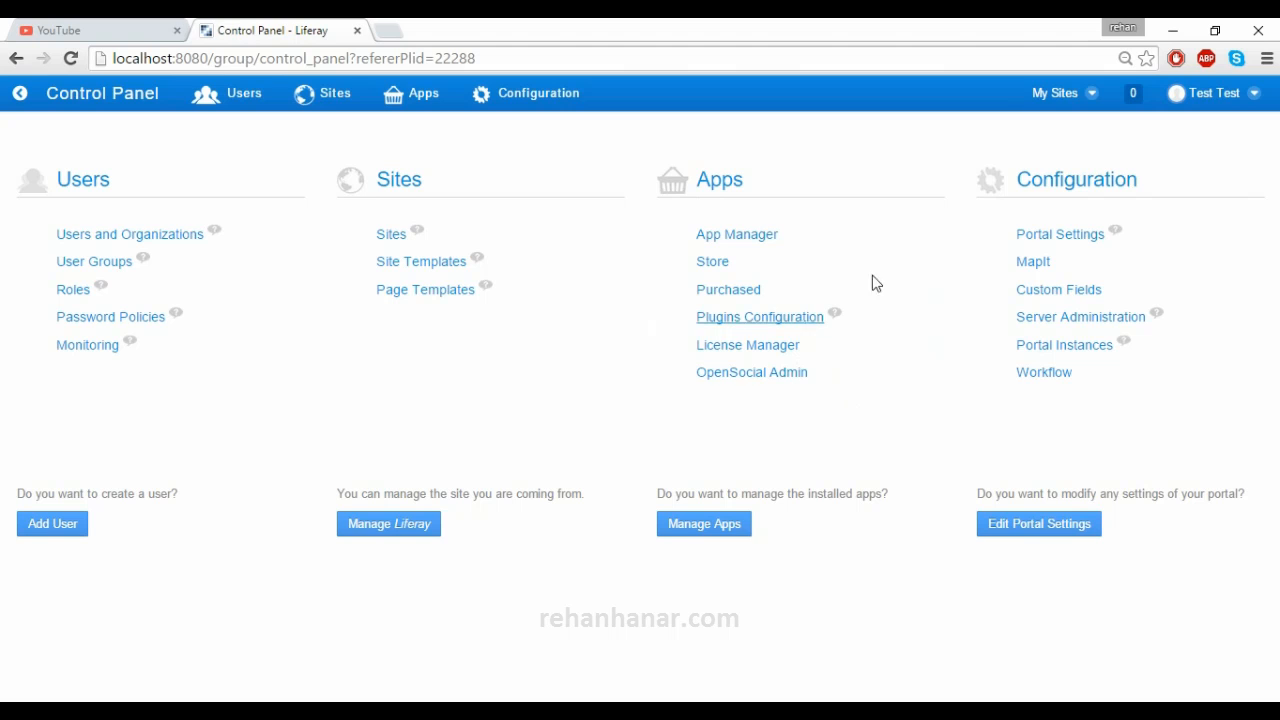
{"action": "left_click_drag", "start_coordinate": [966, 172], "coordinate": [1092, 384]}
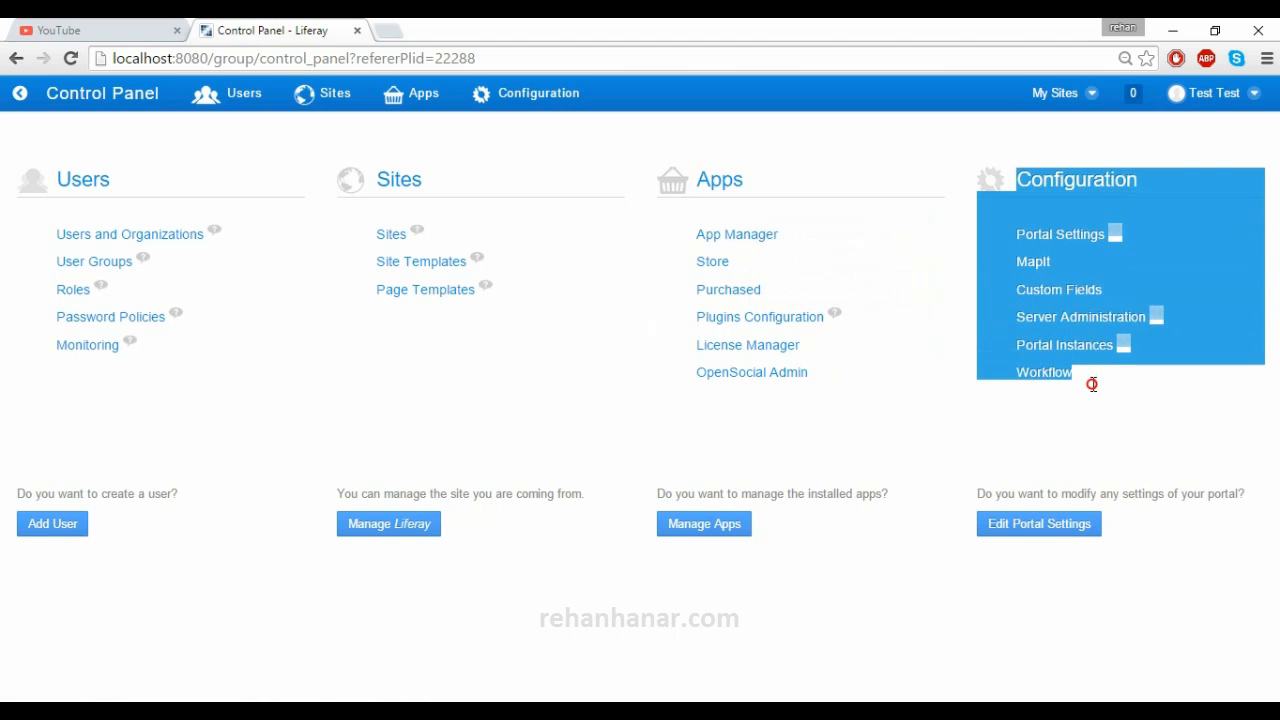
{"action": "left_click_drag", "start_coordinate": [294, 183], "coordinate": [423, 237]}
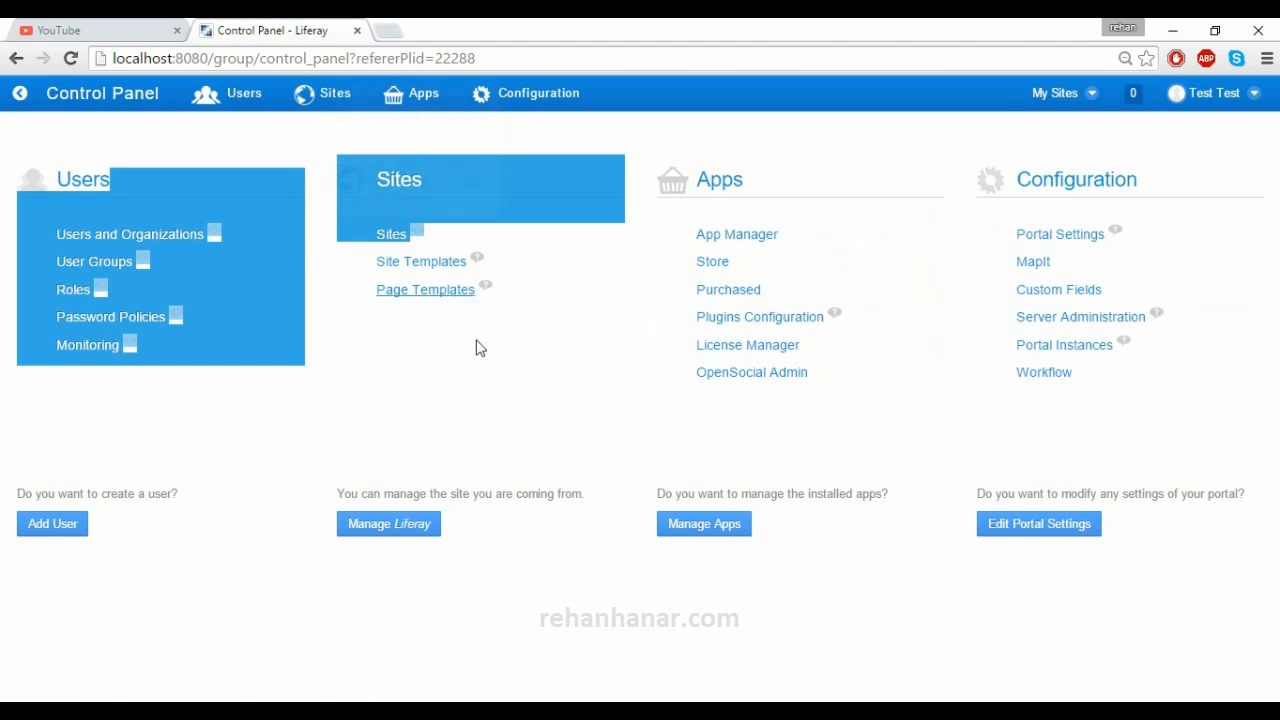
{"action": "left_click", "coordinate": [504, 323]}
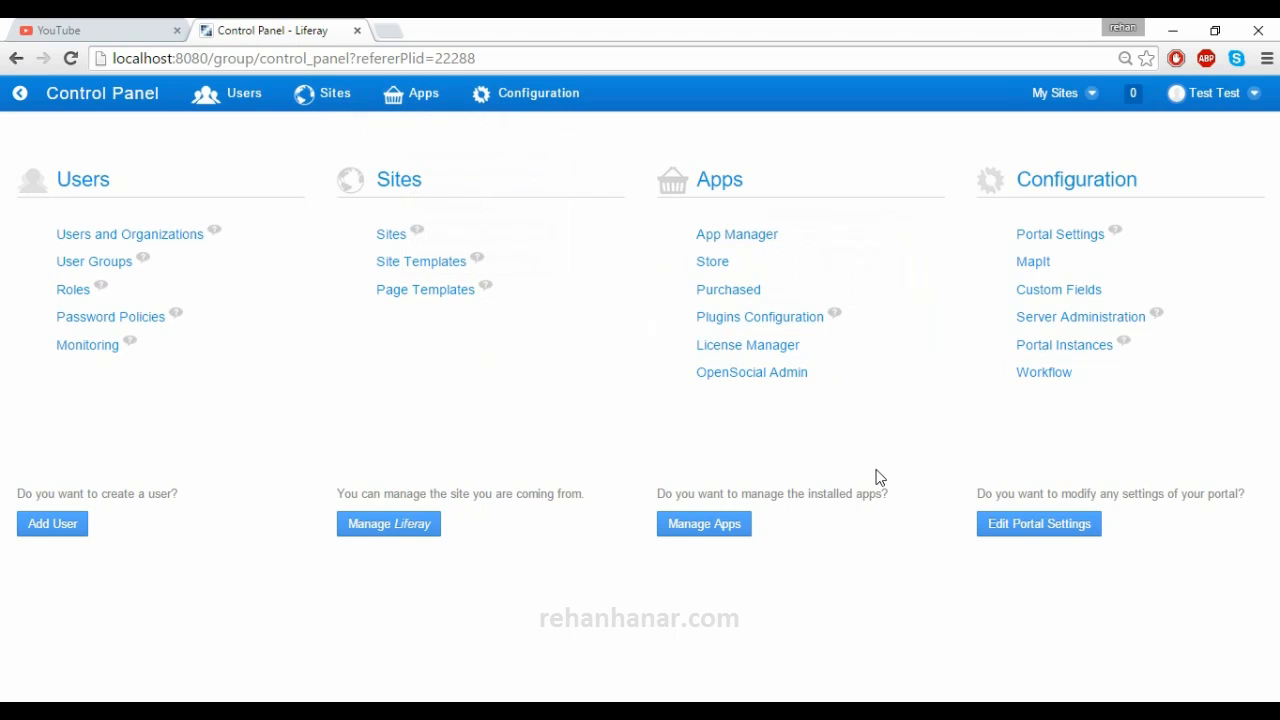